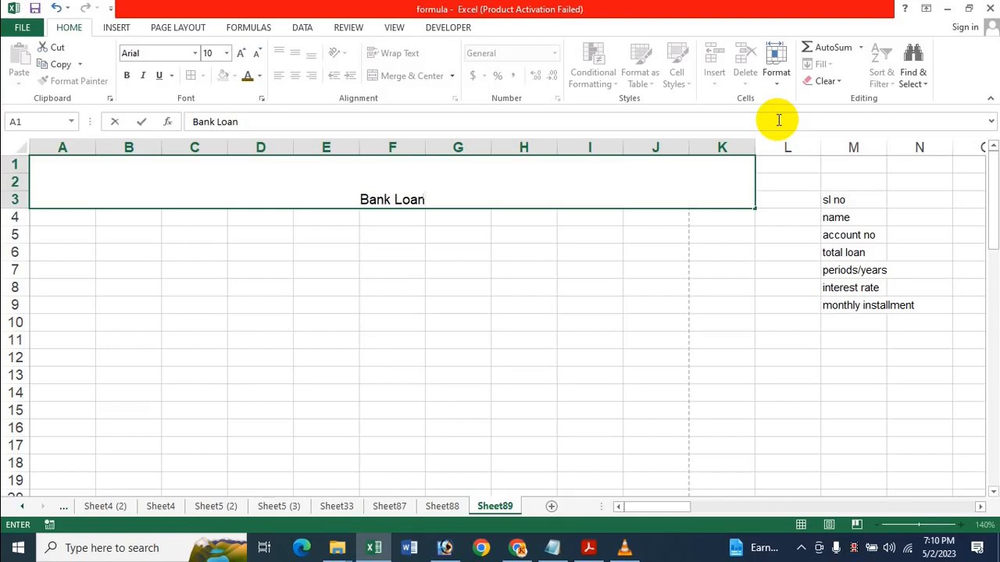
- Complete the title in the merged cell A1:K3 as "Bank Loan Sheet / Calculate Monthly Loan Payment Amount"
type("Sh")
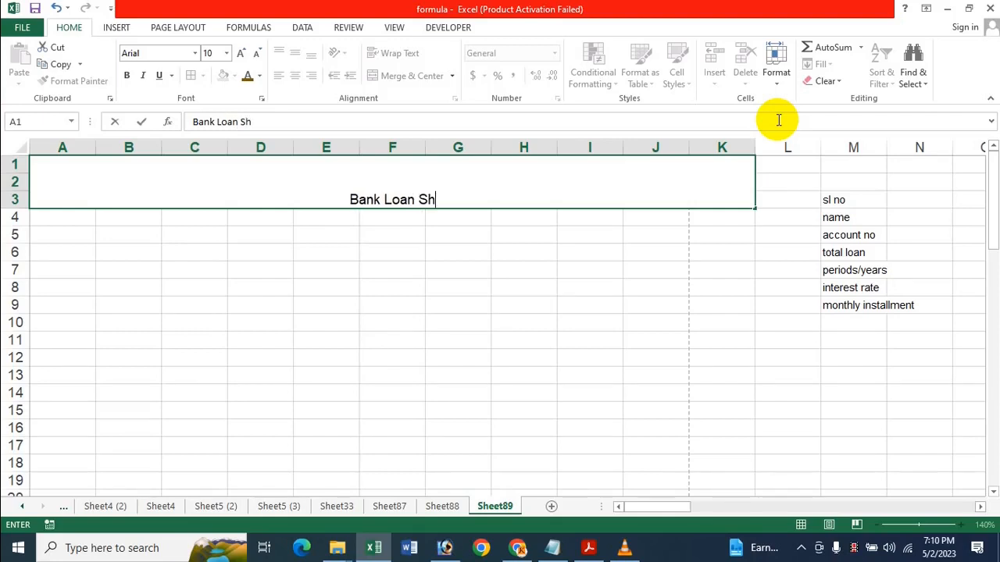
type("eet /")
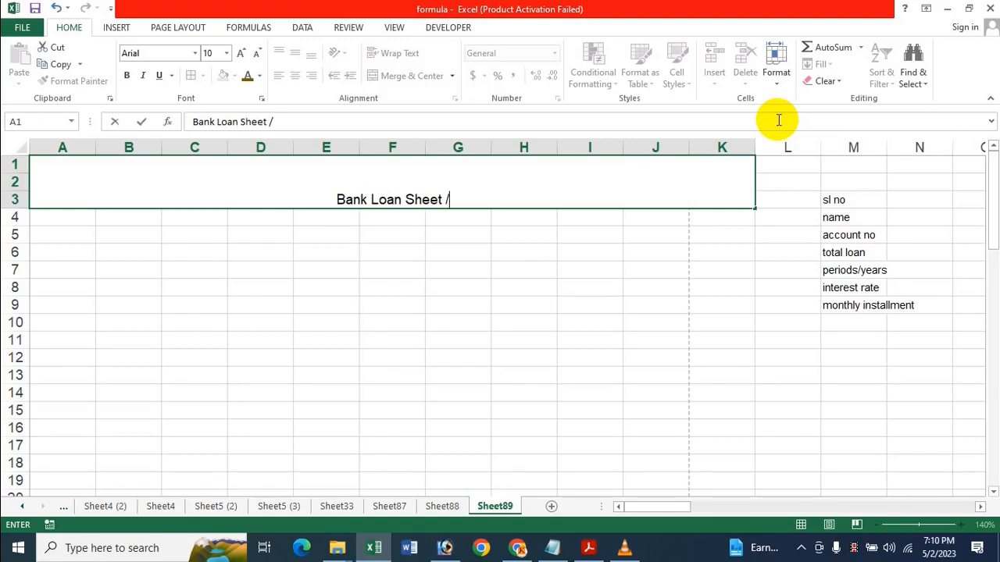
type(" C")
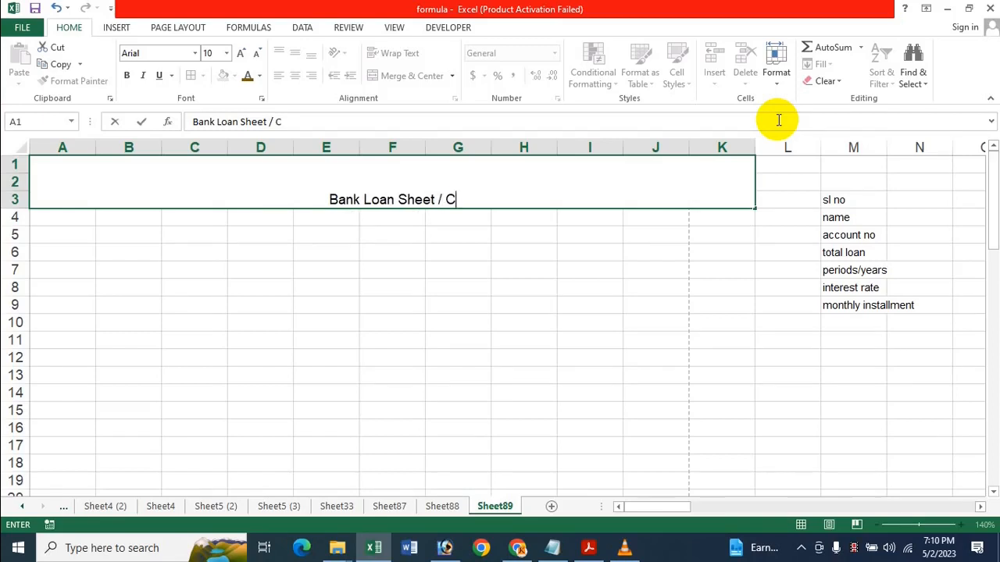
type("alculayt")
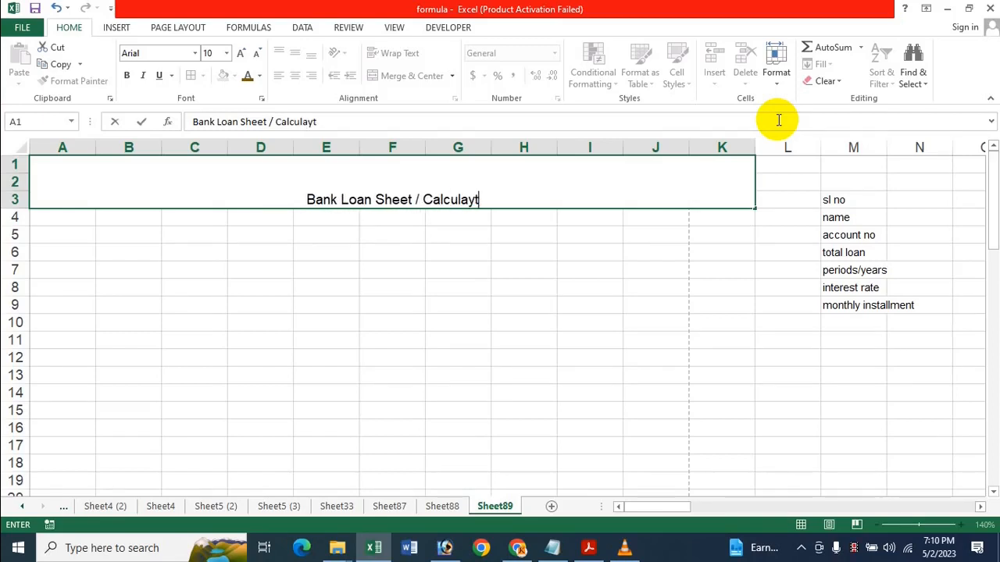
key("BackSpace")
key("BackSpace")
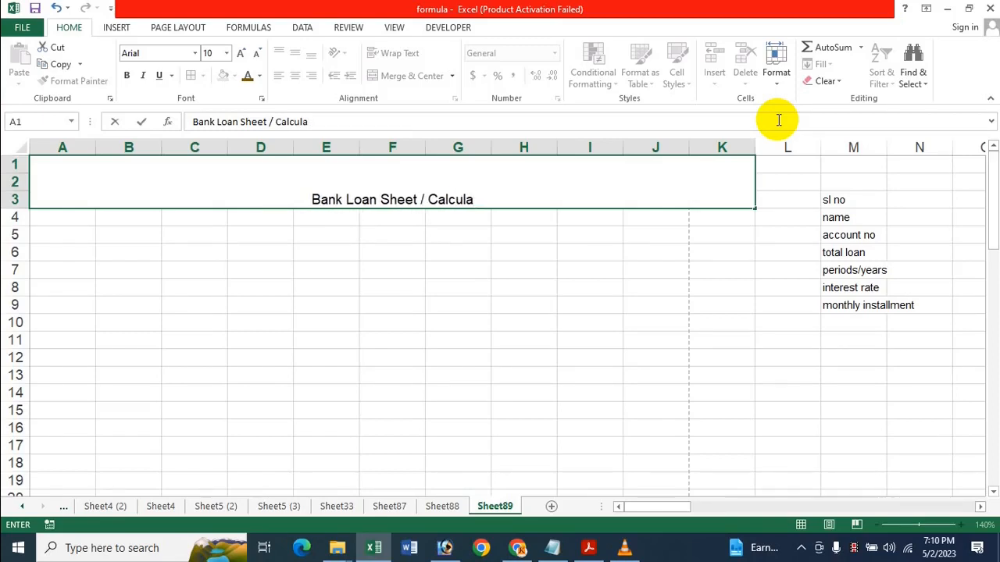
type("ted")
key("BackSpace")
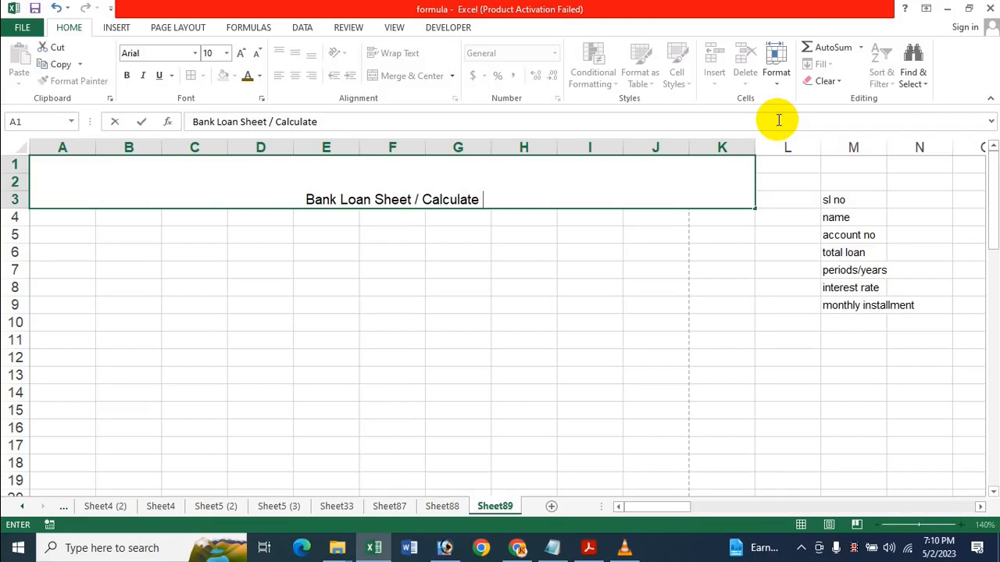
type("Month")
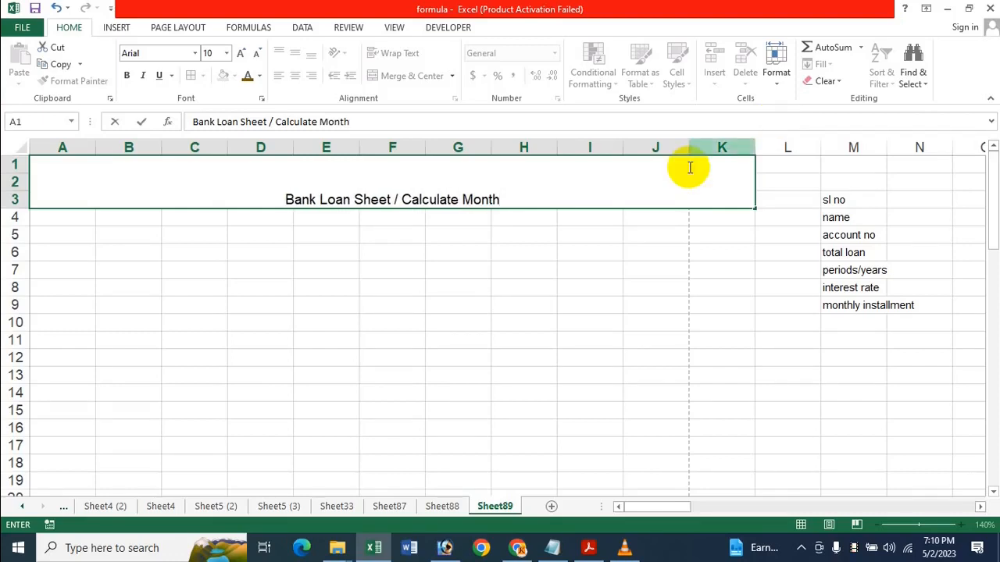
type("ly Lo")
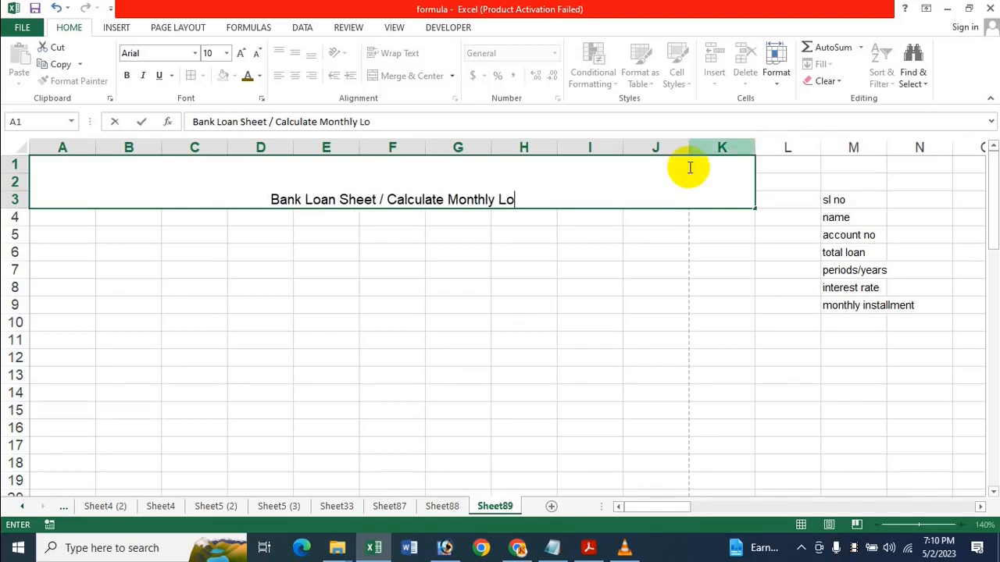
type("an P")
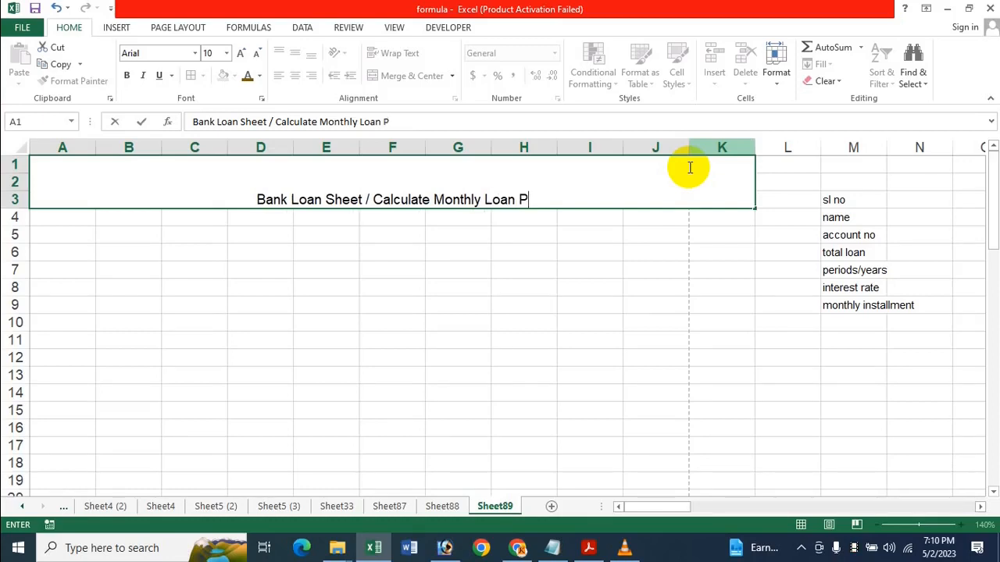
type("ayment ")
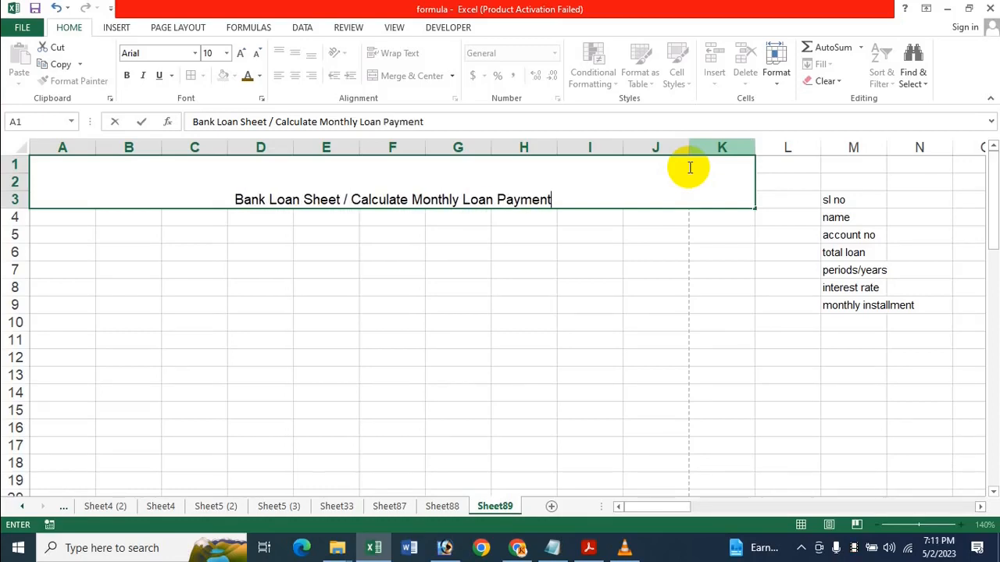
type("Amoun")
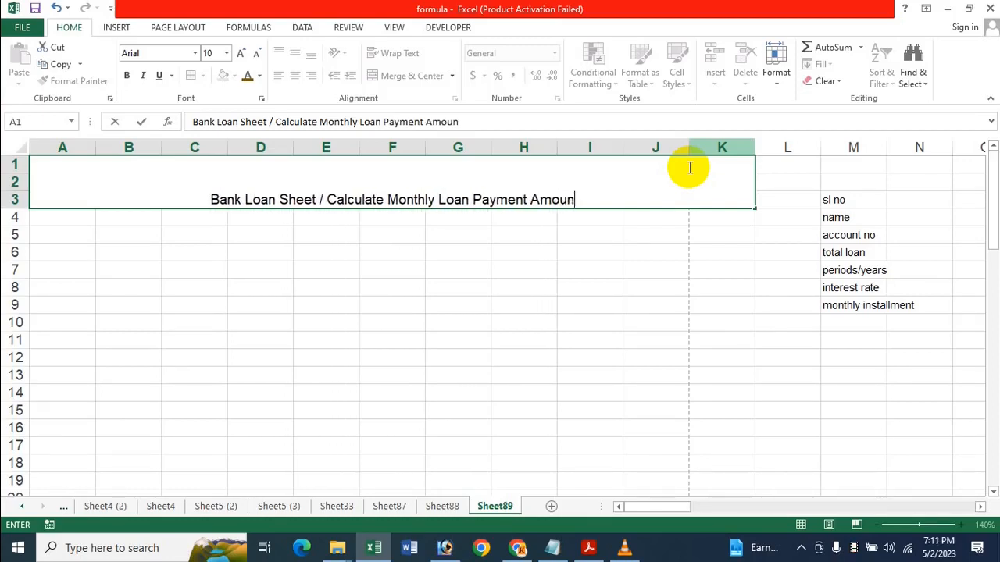
type("t")
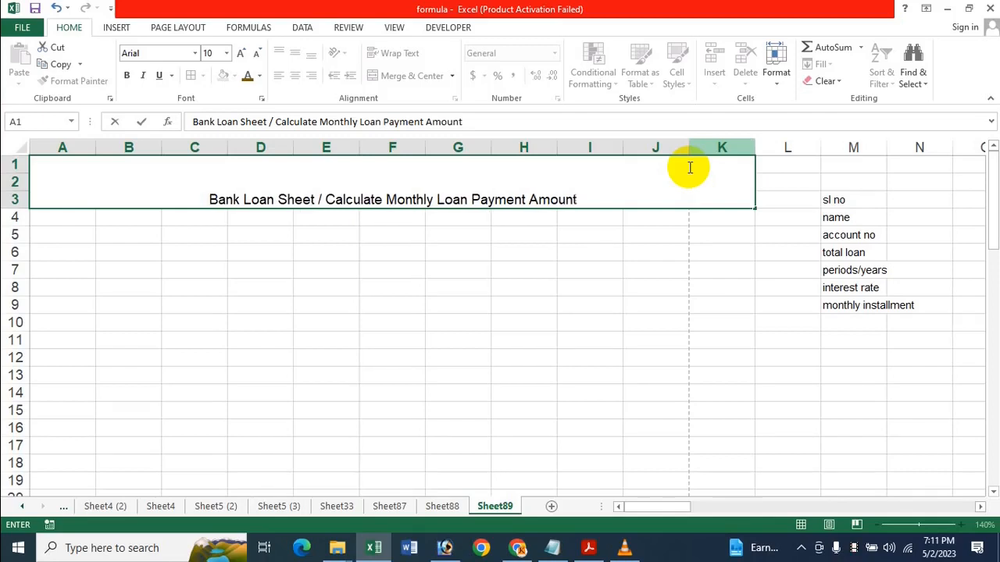
left_click(500, 286)
- Make the title in the merged cell A1:K3 bold and align it vertically to the middle
left_click(496, 195)
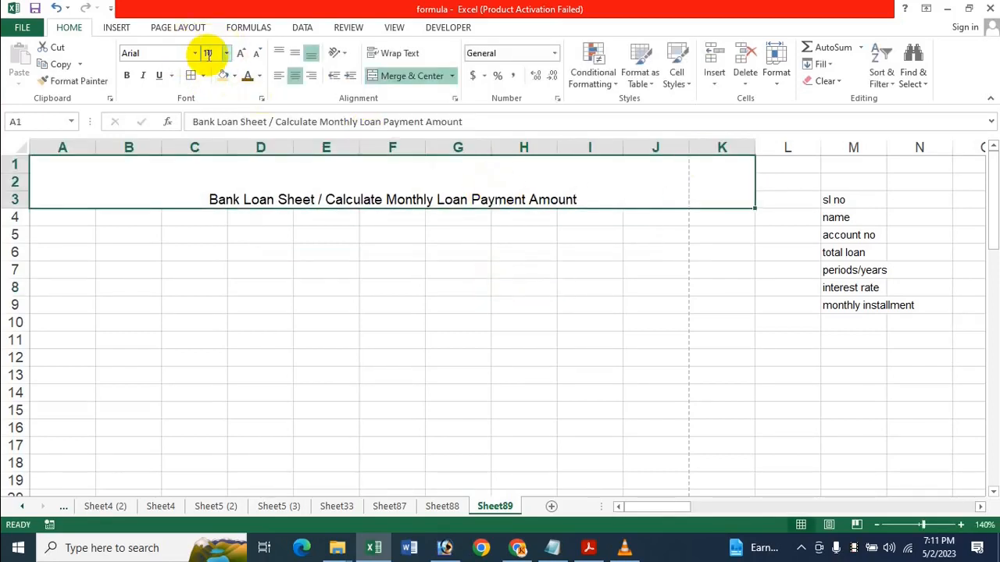
left_click(126, 75)
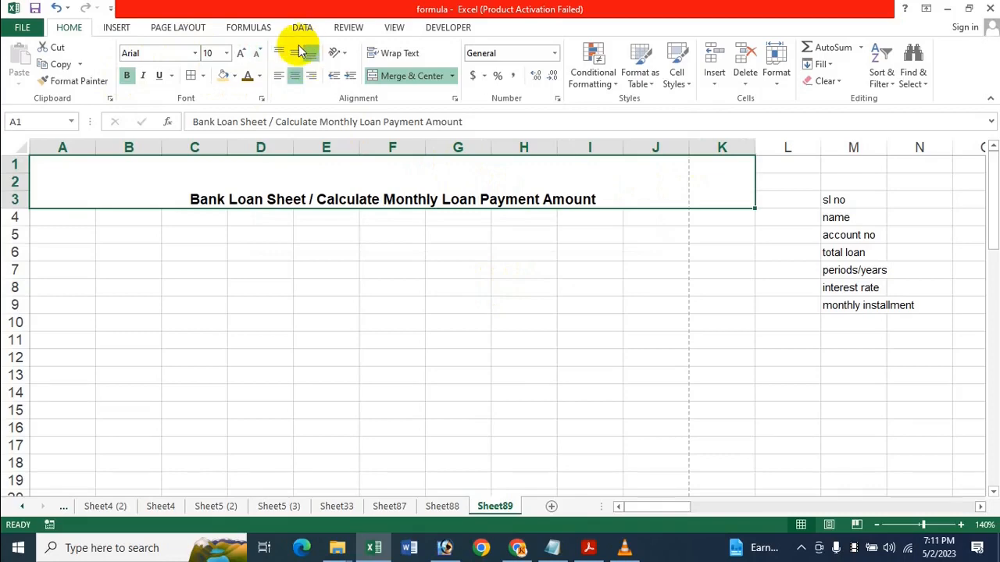
left_click(296, 51)
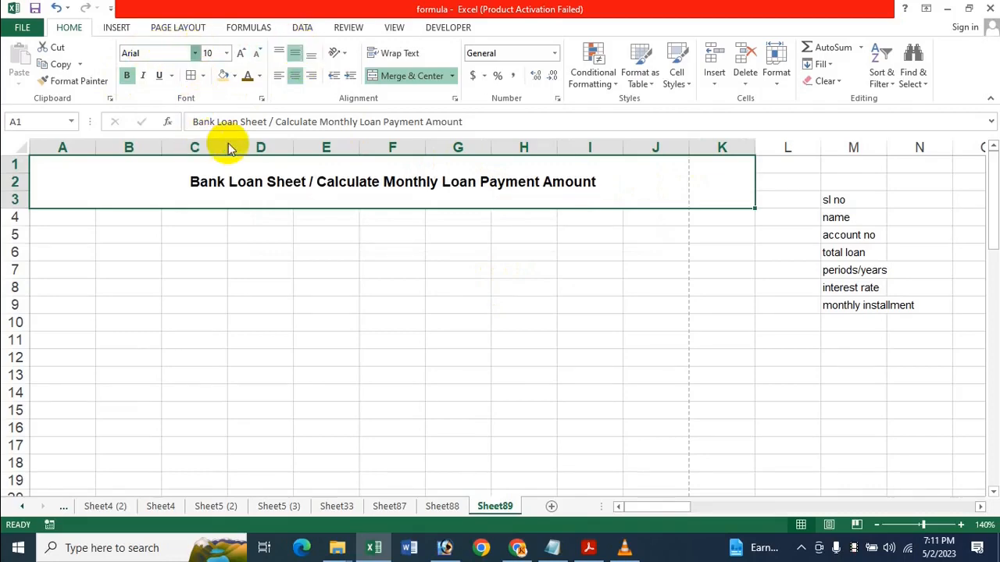
- Set the title's font to Constantia at size 18 and add borders to its merged cell
left_click(195, 53)
scroll(187, 199, "down", 8)
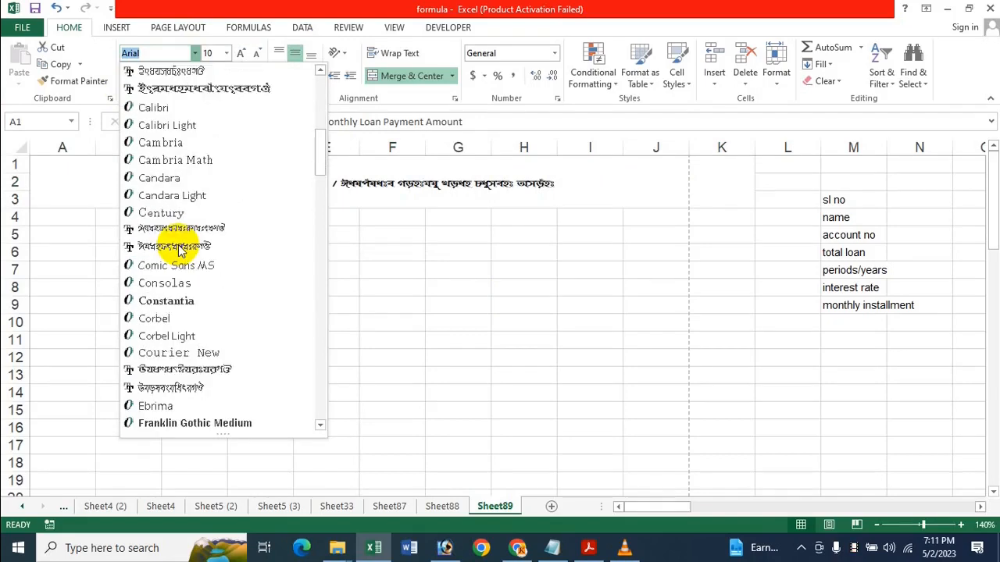
left_click(197, 301)
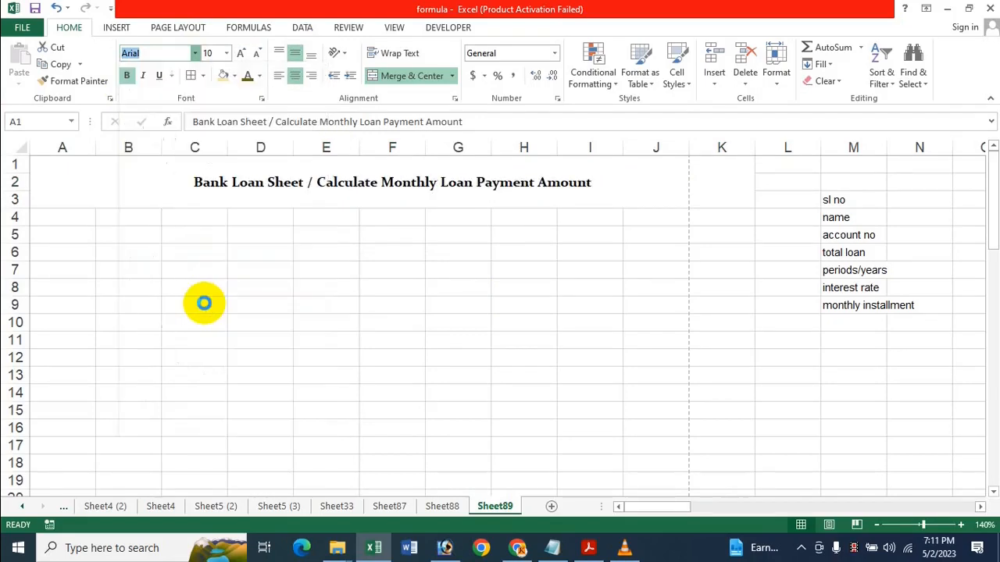
left_click(227, 53)
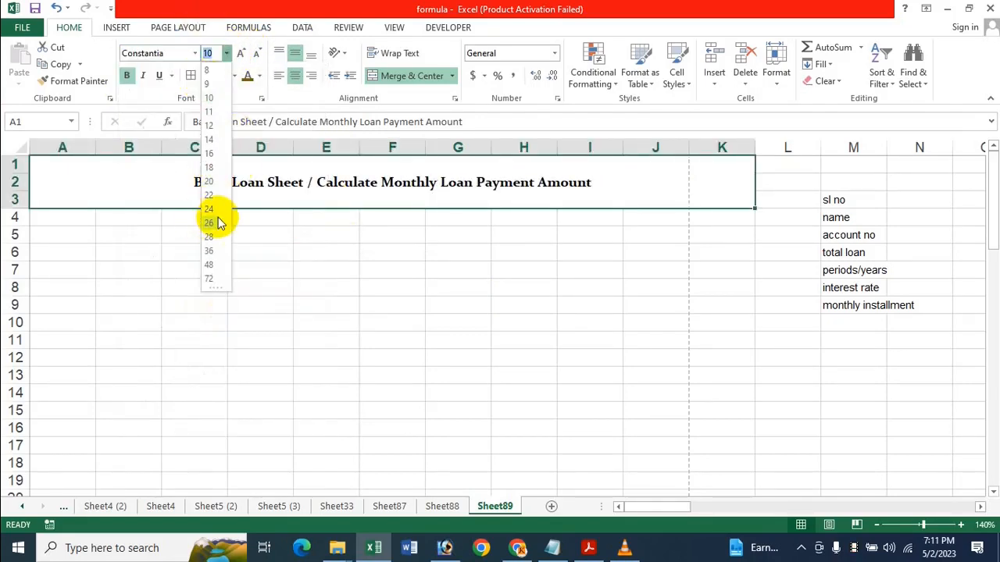
left_click(210, 167)
left_click(191, 75)
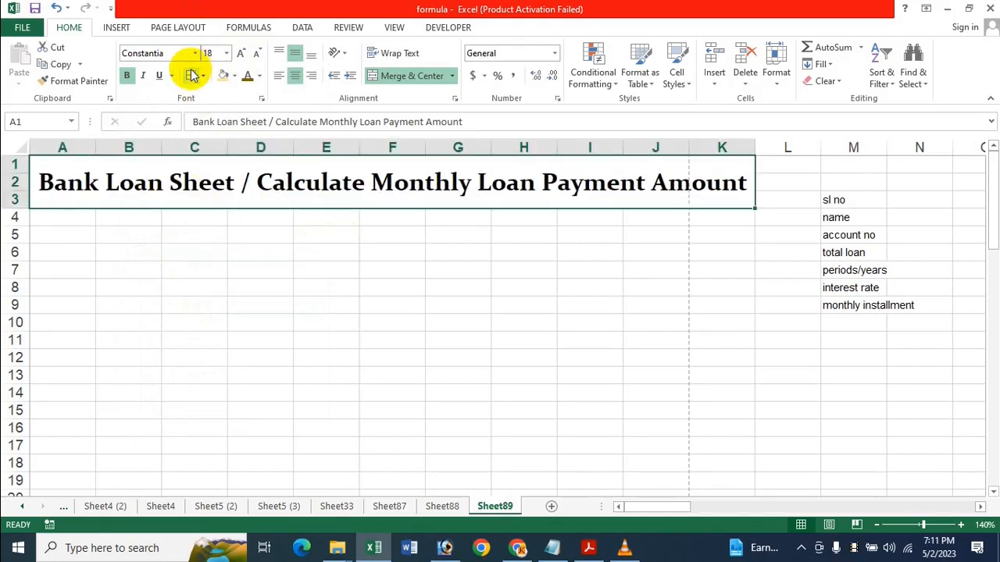
- Fill the title cell with light gold and colour its text dark green
left_click(233, 76)
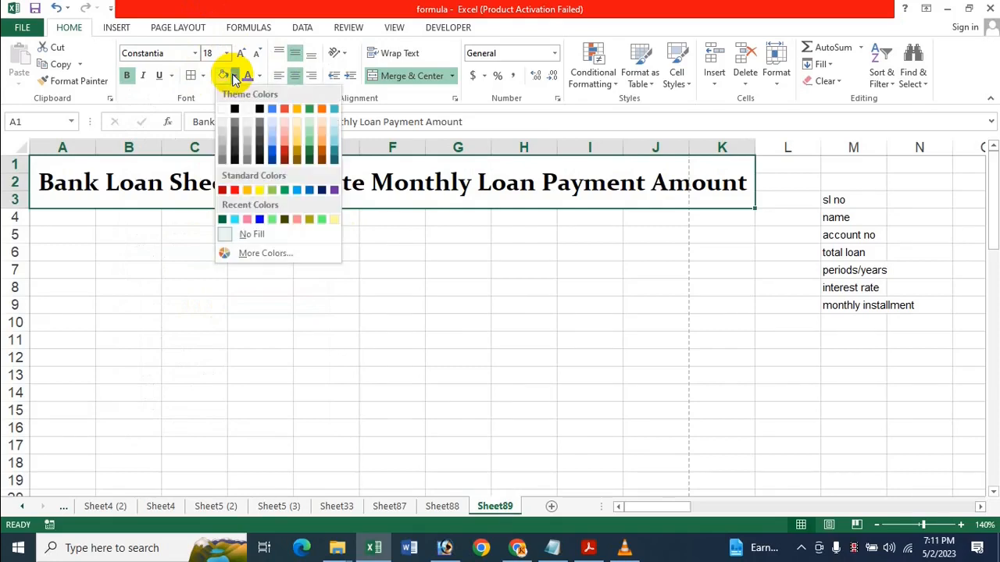
left_click(300, 131)
left_click(259, 75)
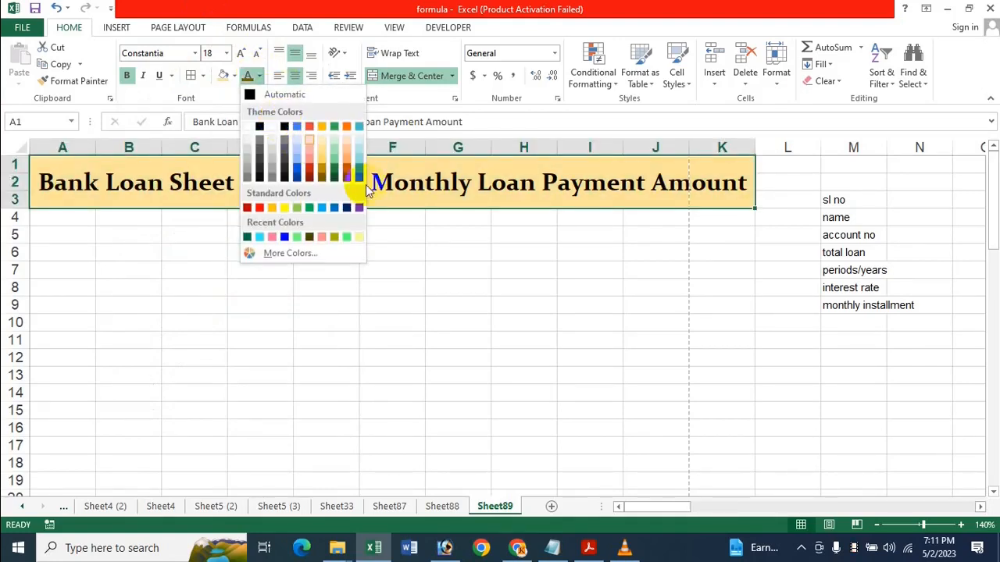
left_click(336, 179)
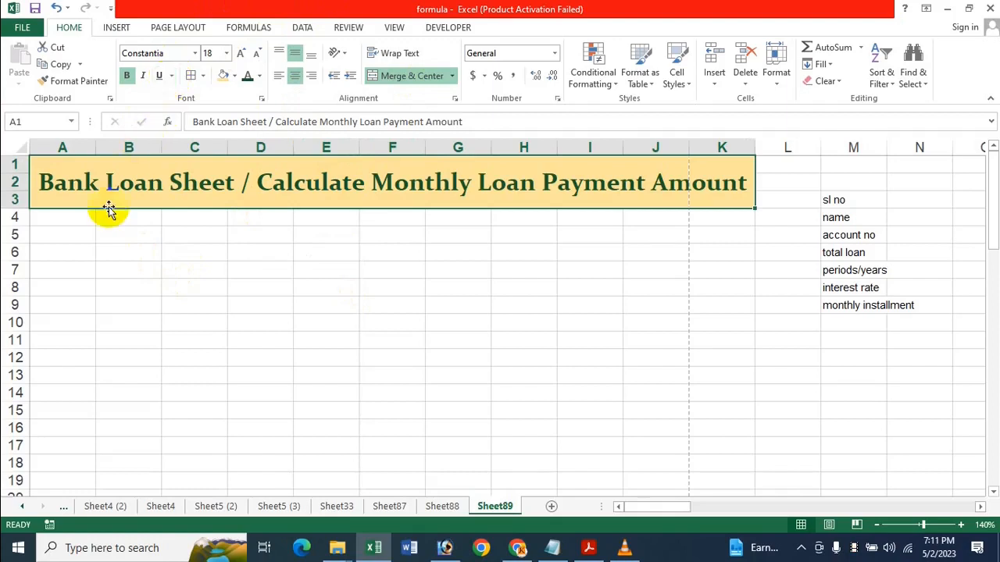
- Enter the column headers Sl.No, Name and Account No in cells A6 to C6
left_click(119, 257)
left_click(66, 254)
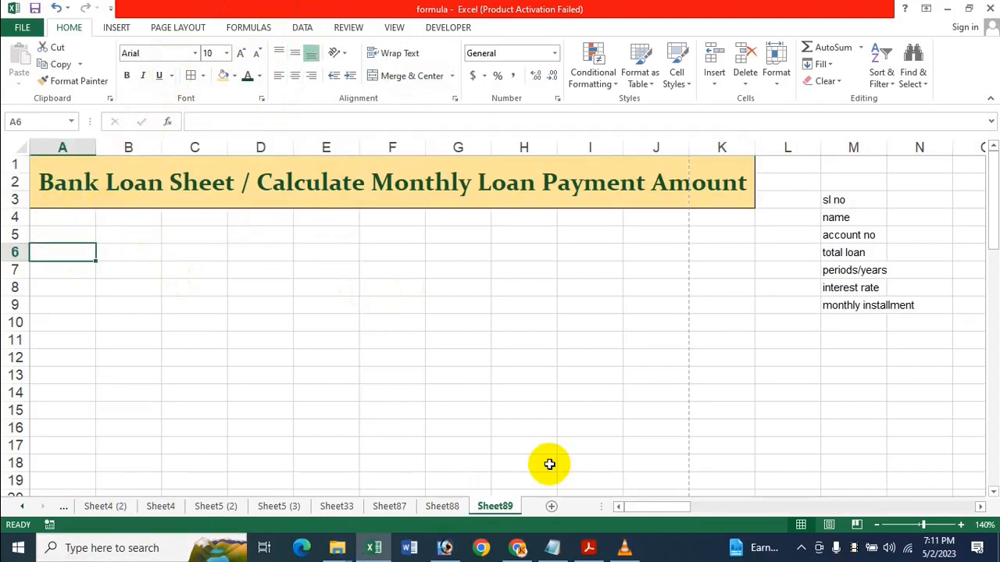
key("shift+F10")
key("Escape")
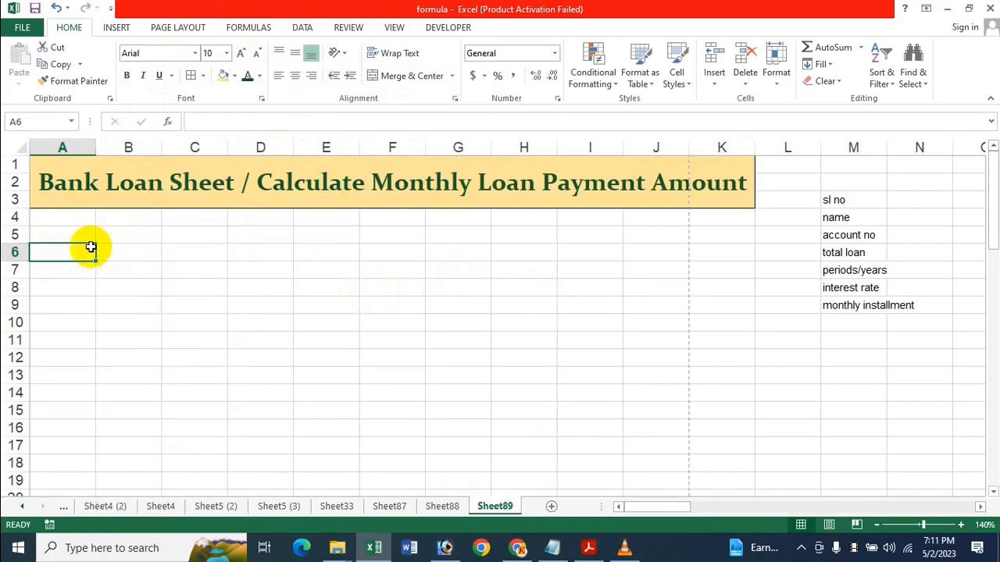
type("Sl.No")
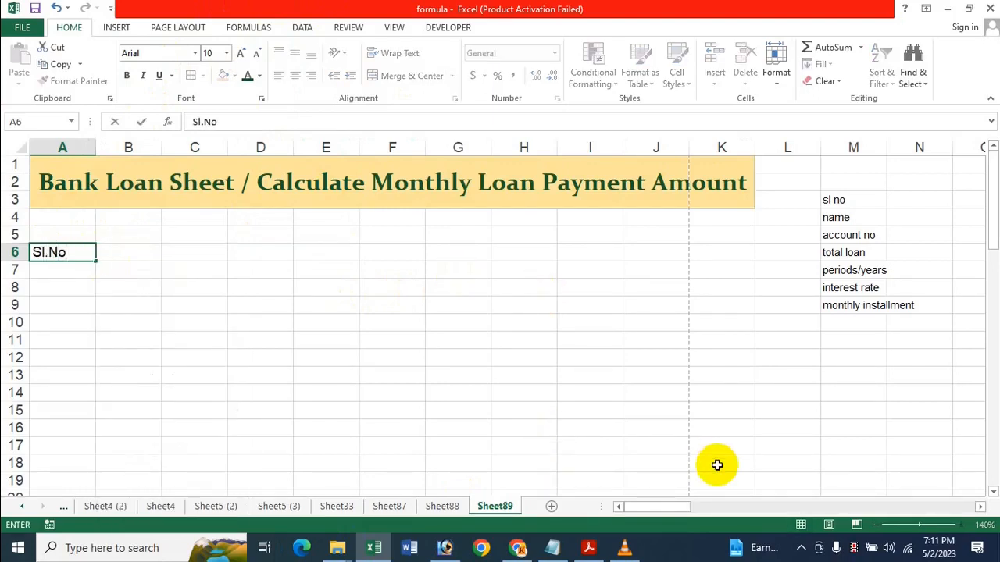
key("Tab")
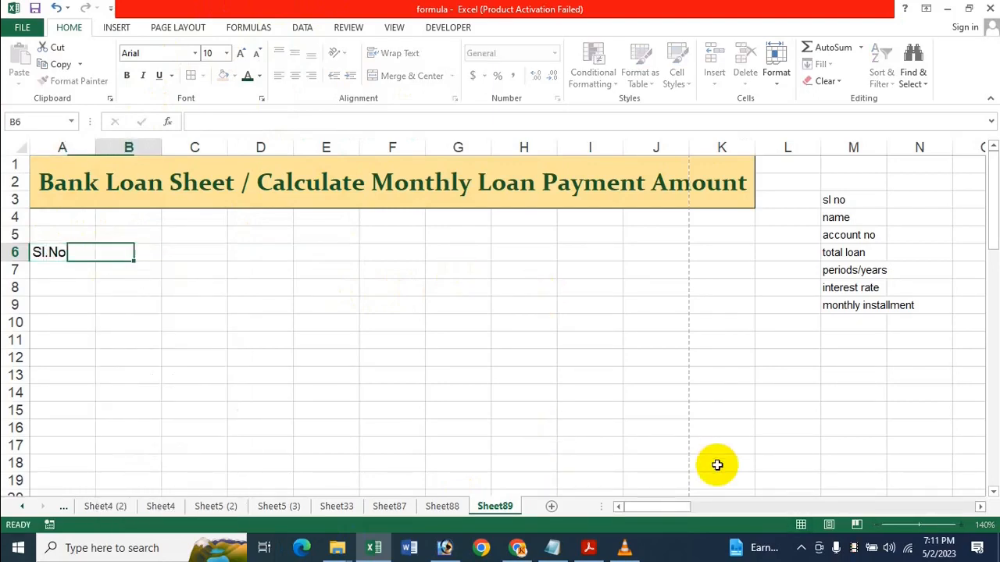
type("Name")
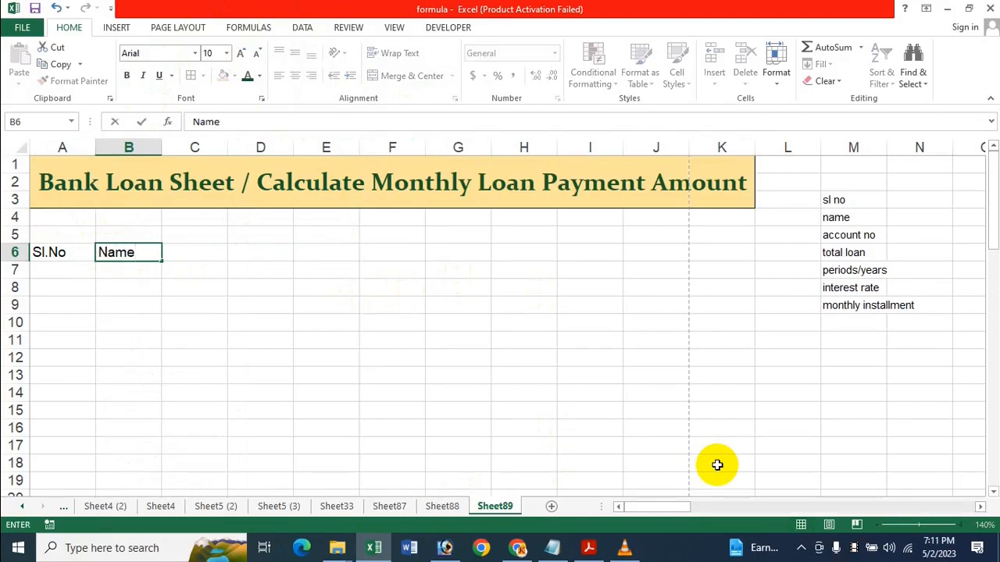
key("Tab")
type("Ac")
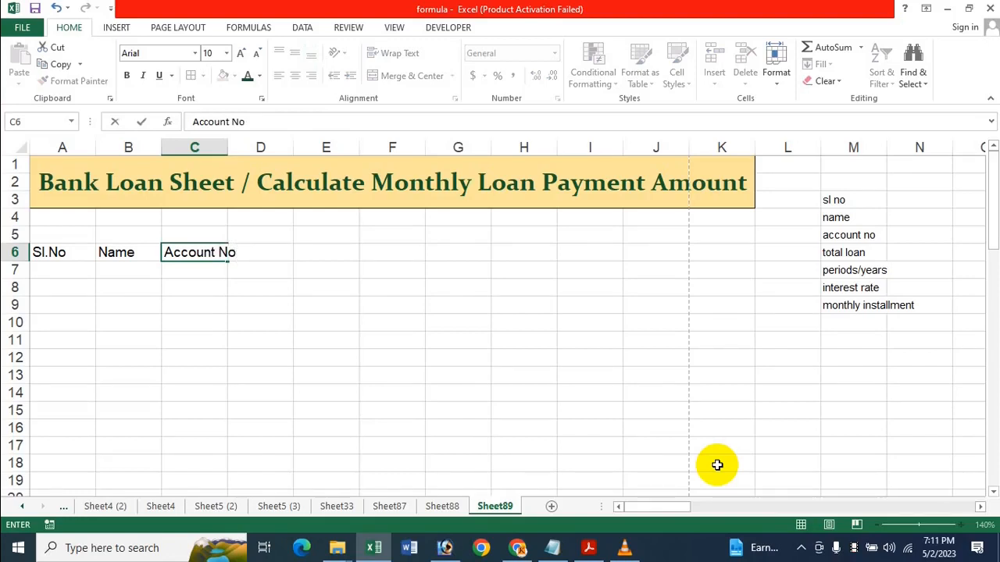
type("count No")
key("Tab")
- Enter the column headers Total Loan, Periods/years, Interest Rate and Monthly Installment in cells D6 to G6
type("T")
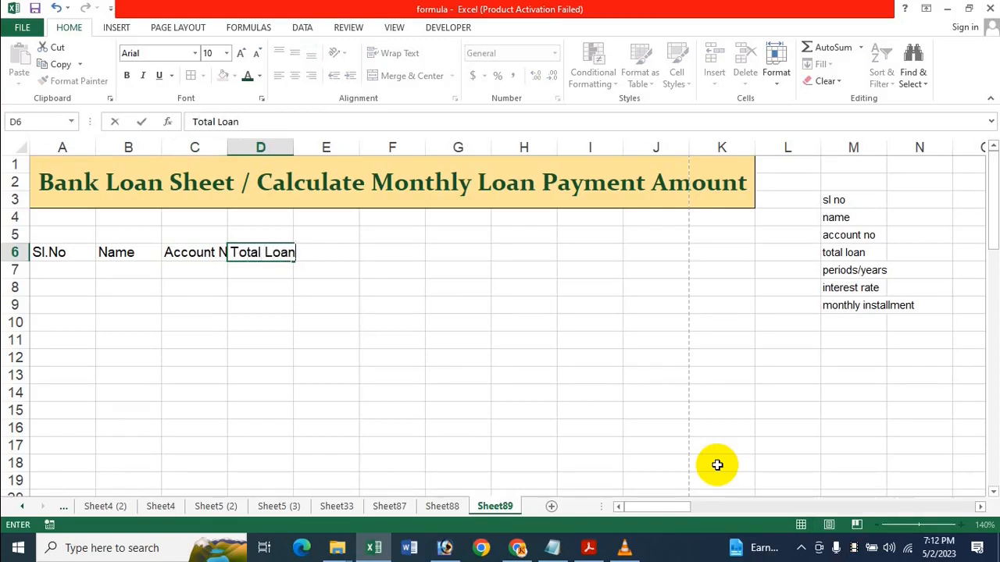
key("Tab")
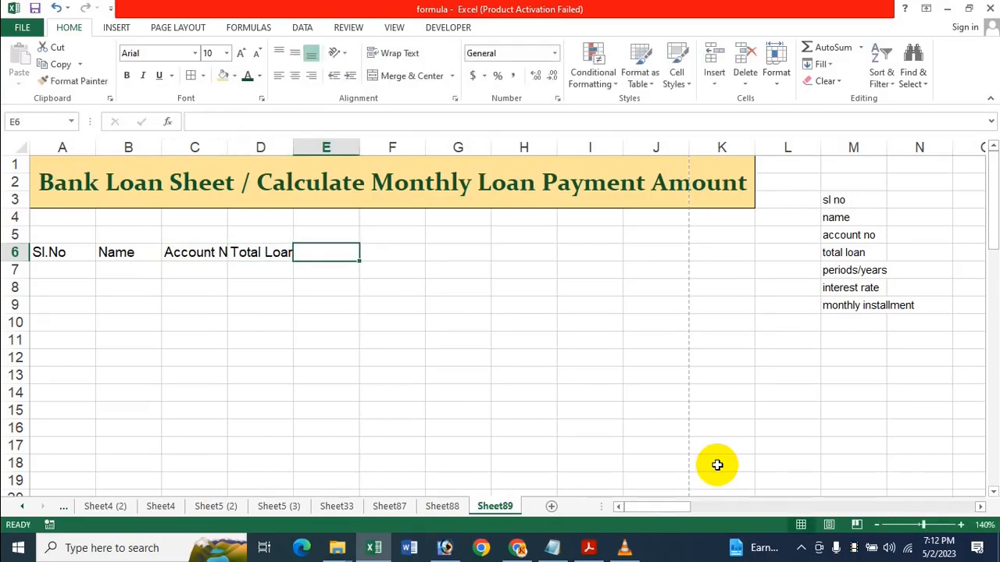
type("Periods/years")
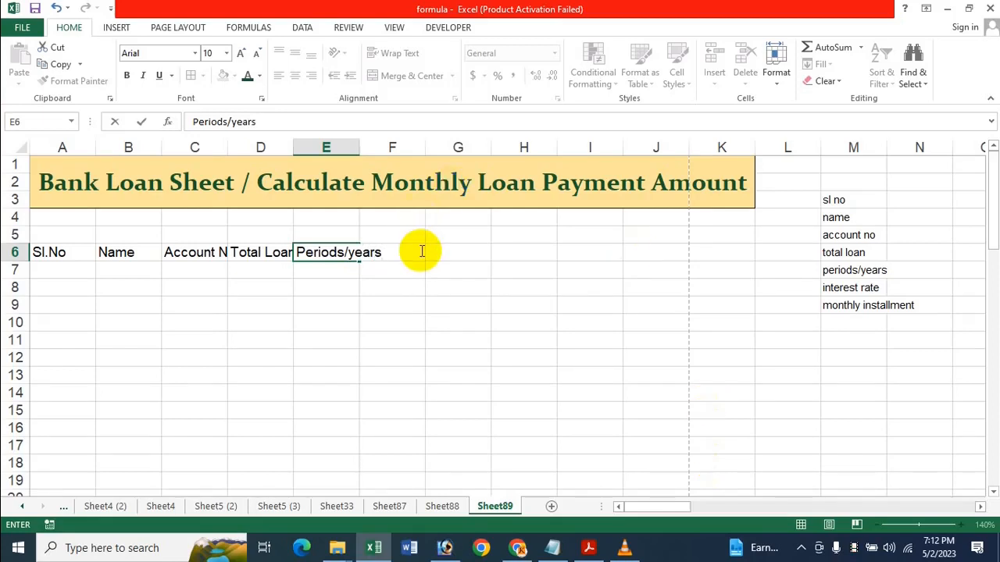
left_click(373, 286)
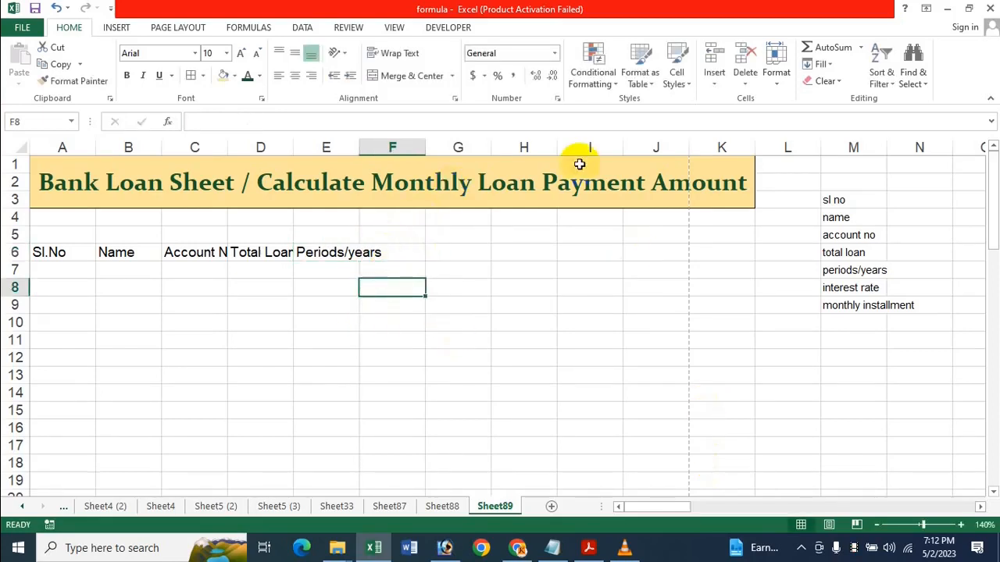
left_click(386, 252)
type("Interest Rate")
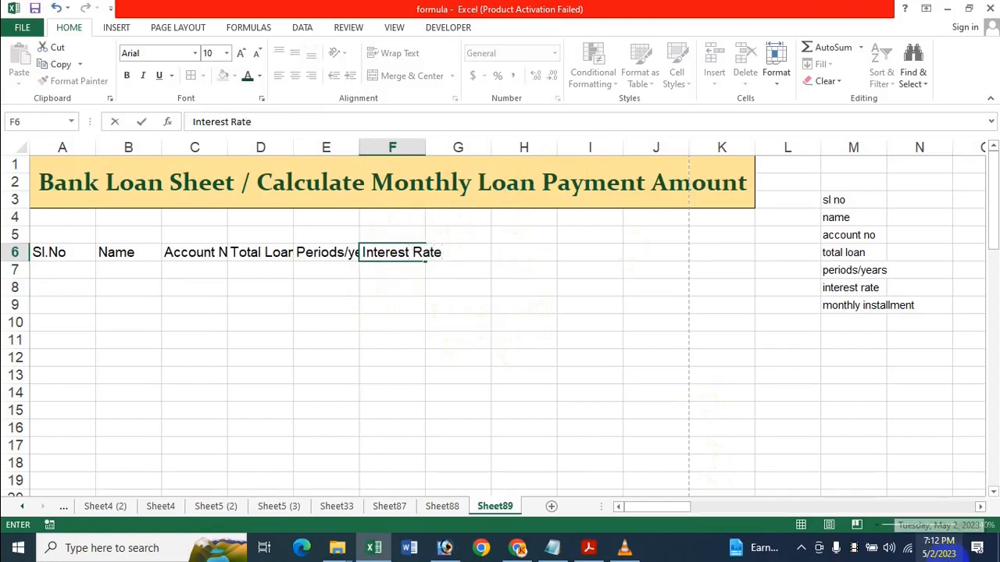
key("Tab")
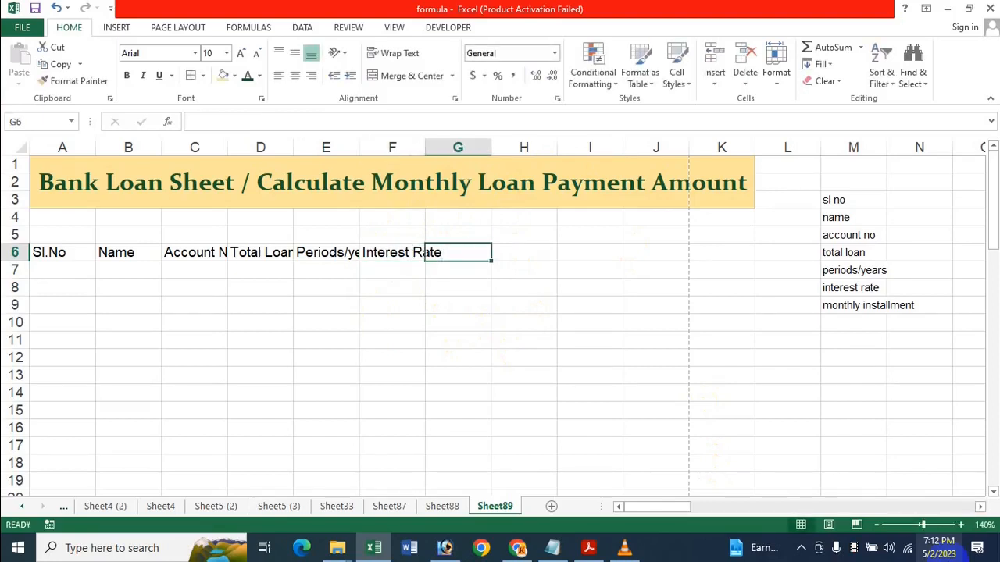
type("Monthly Ins")
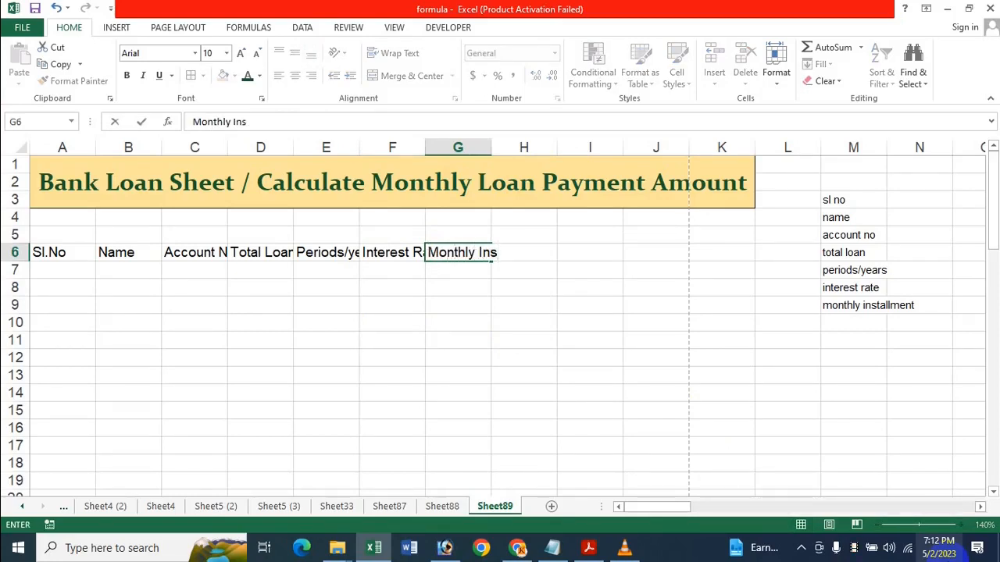
type("tallmen")
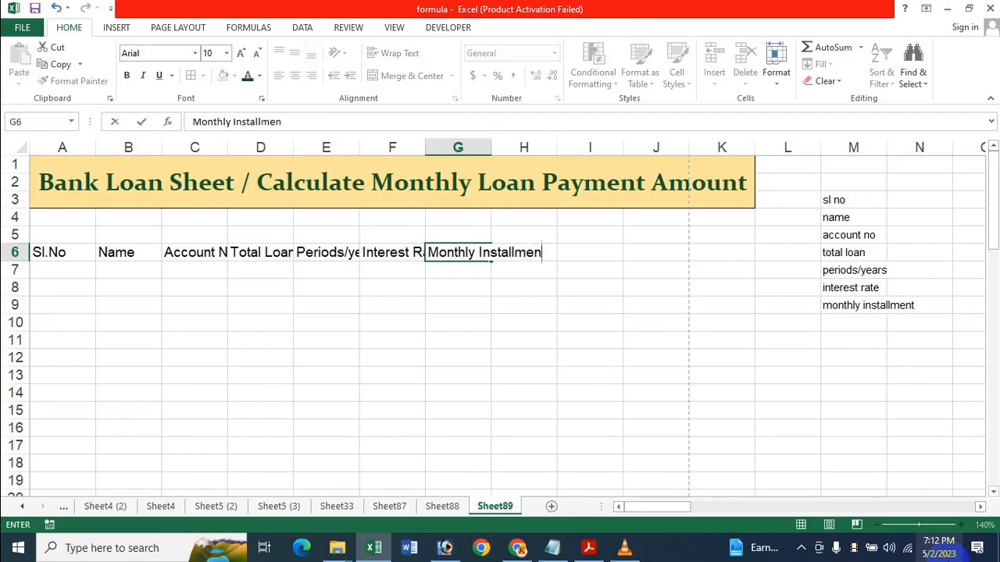
type("t")
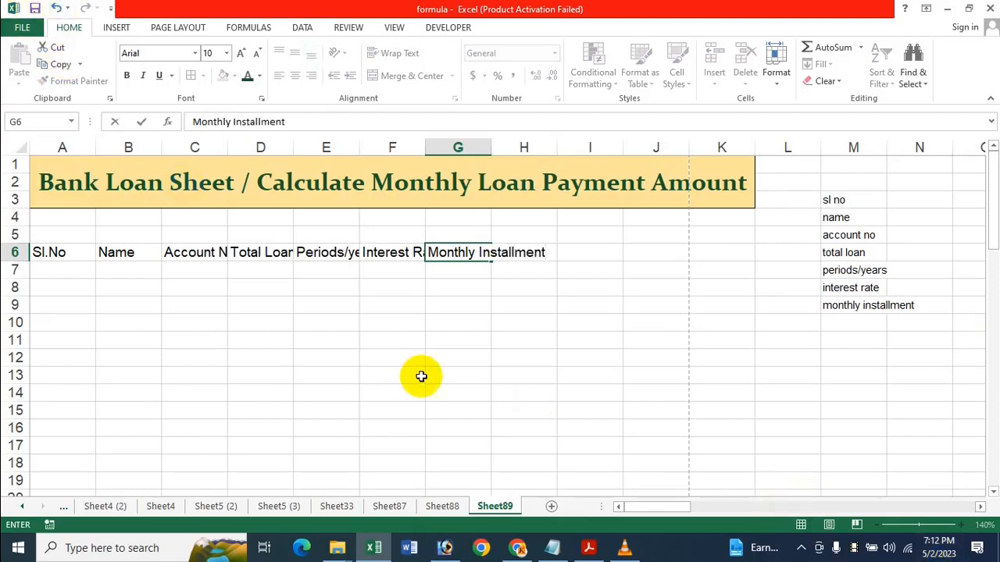
left_click(231, 340)
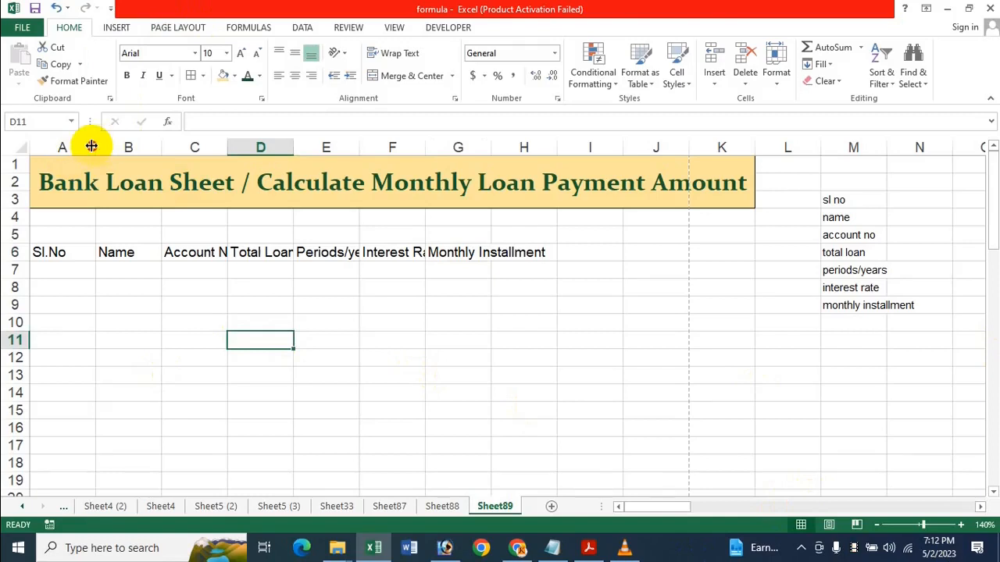
- Narrow column A and widen columns C to G so that their headers in row 6 fit
left_click_drag(92, 146, 79, 147)
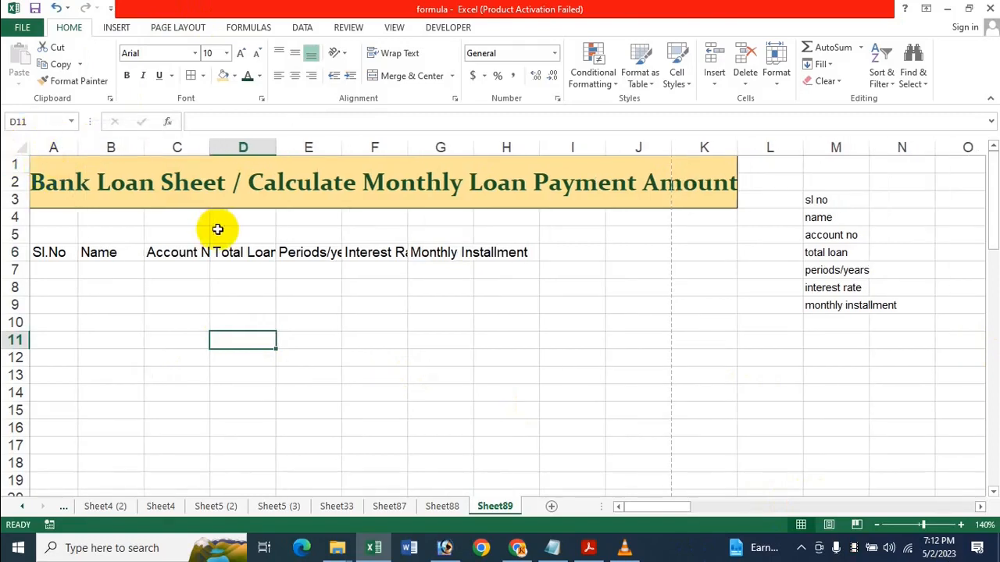
left_click_drag(209, 147, 400, 150)
left_click(375, 149)
left_click(450, 147)
left_click_drag(468, 151, 493, 150)
left_click(555, 325)
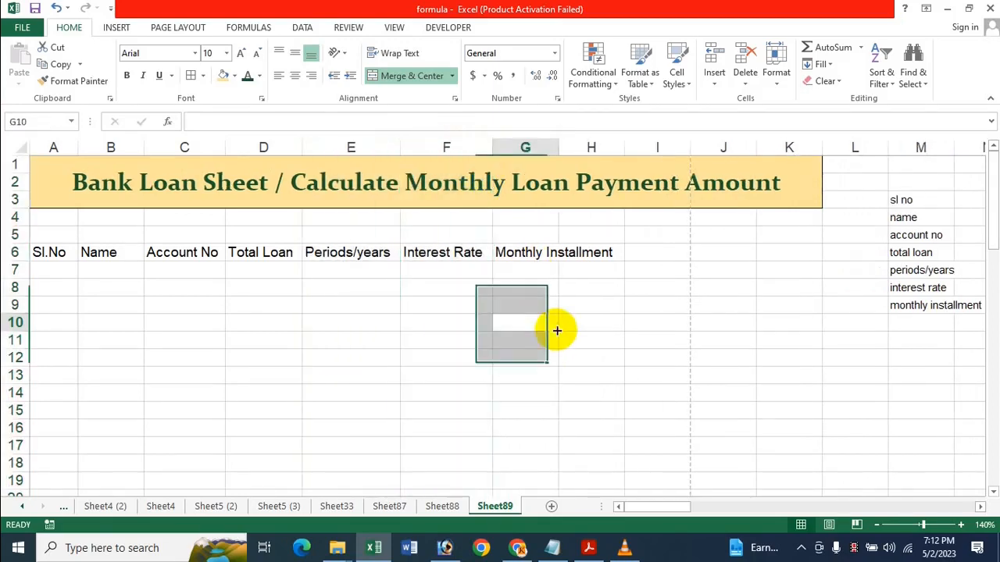
left_click(549, 147)
left_click_drag(560, 148, 616, 163)
left_click(575, 355)
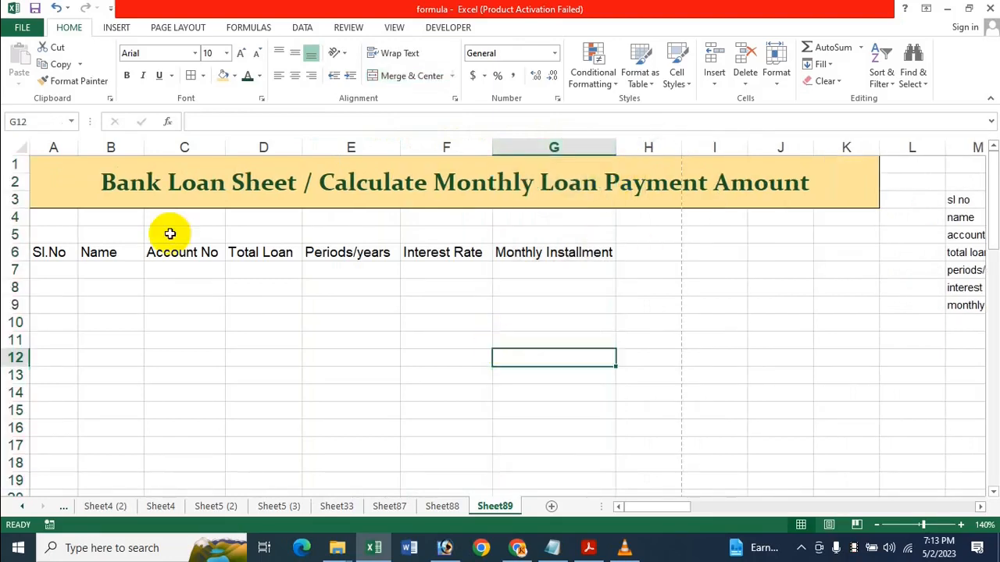
- Make the header cells A6:G6 bold and fill them with light blue
left_click_drag(45, 250, 570, 258)
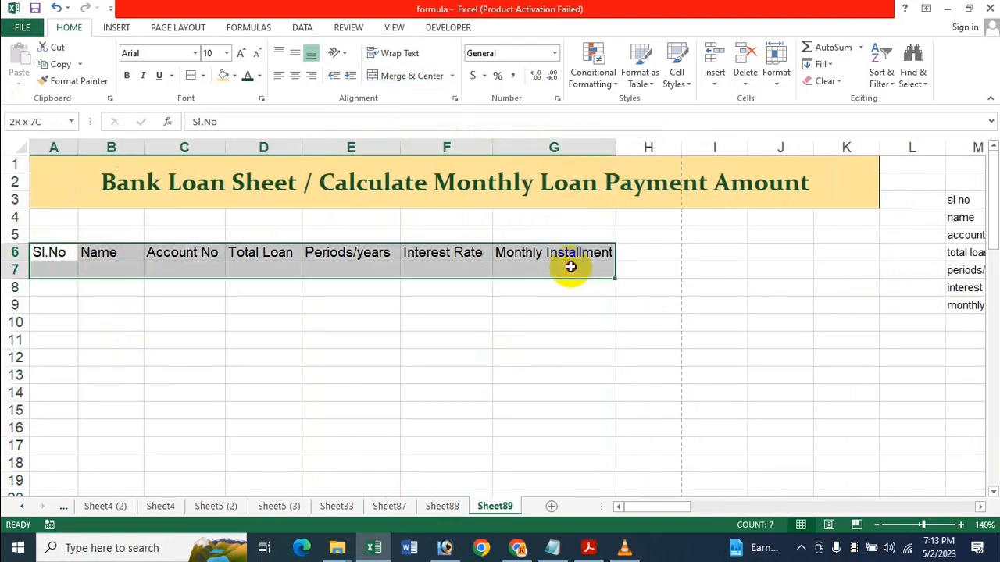
left_click(128, 75)
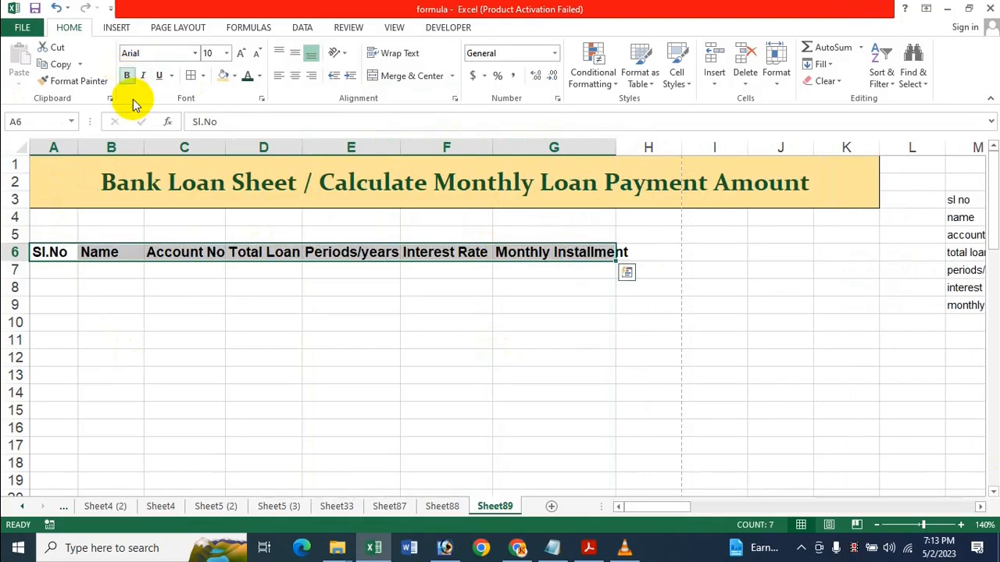
left_click(235, 75)
left_click(334, 132)
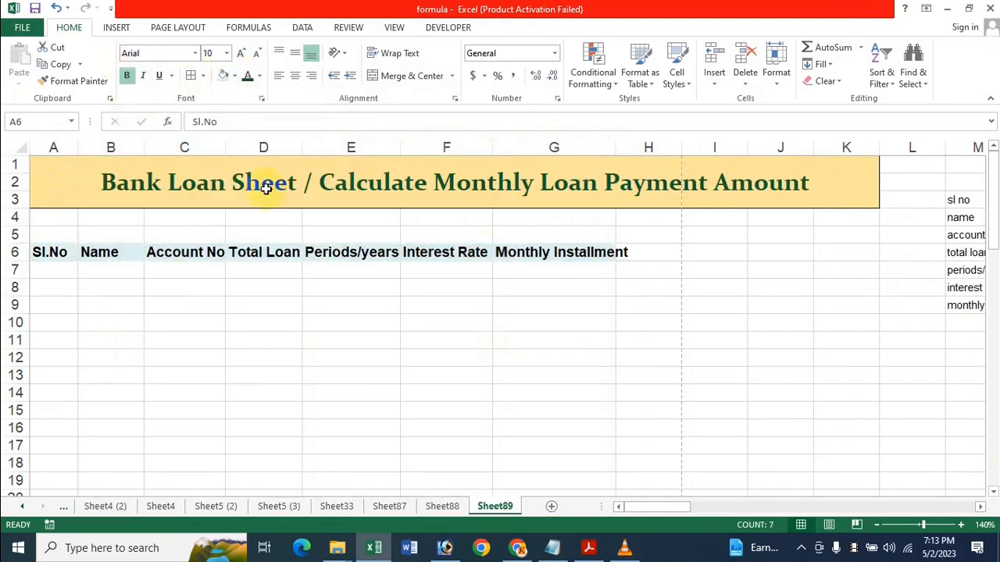
- Add all borders to the table range A6:G16 and centre its contents horizontally and vertically
left_click_drag(58, 253, 578, 422)
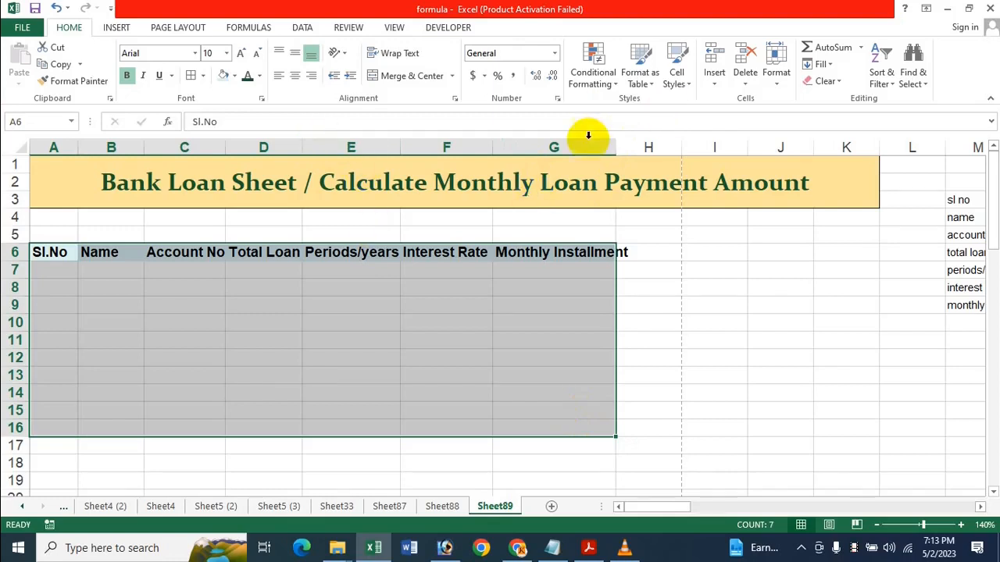
left_click(191, 75)
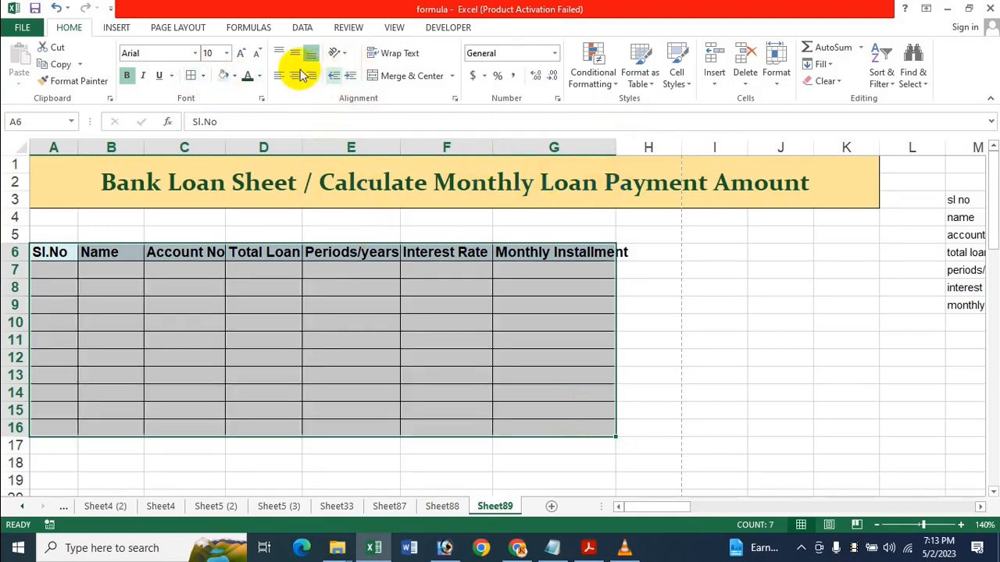
left_click(295, 75)
left_click(295, 53)
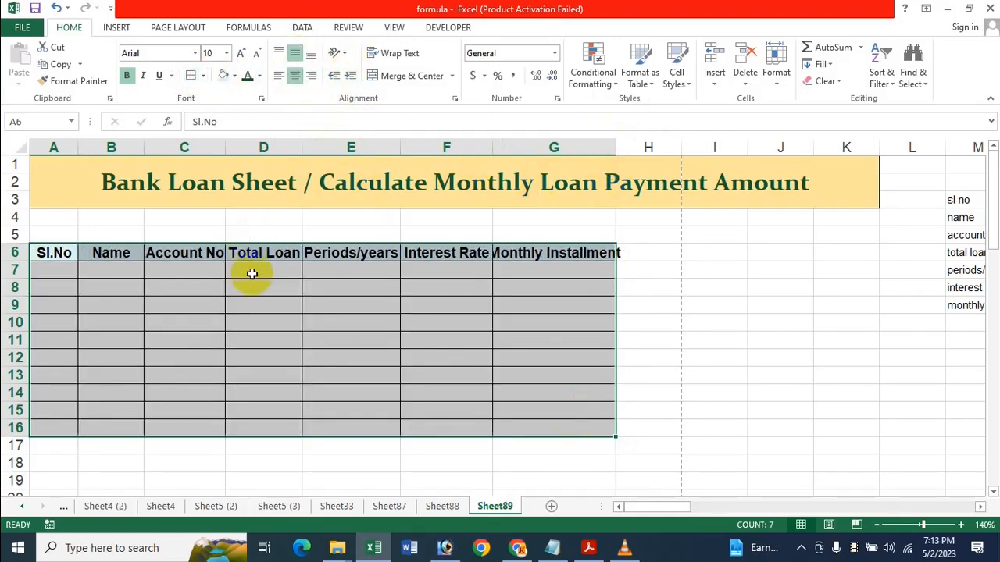
left_click(242, 322)
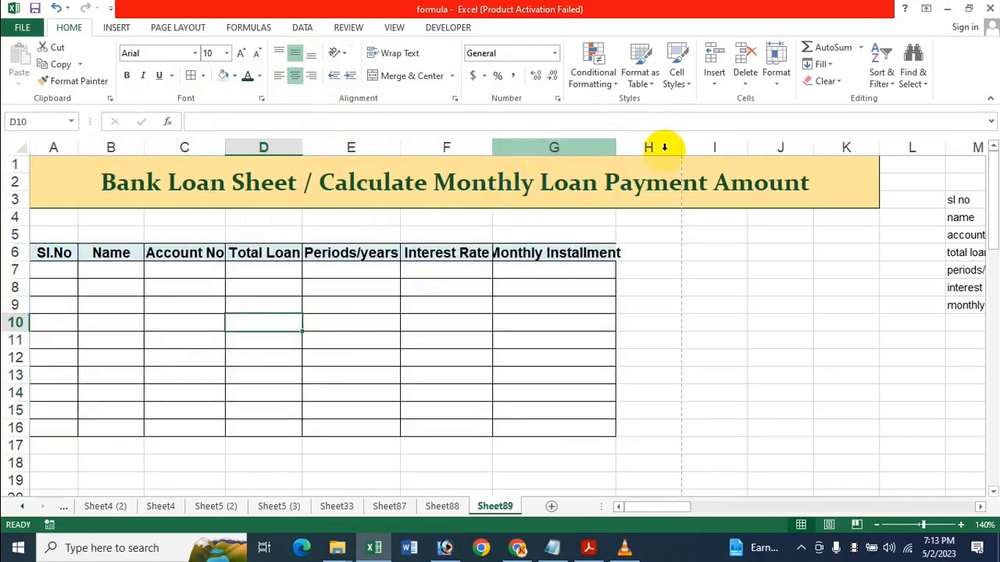
- Widen column G slightly so the bold Monthly Installment header fits inside its cell
left_click_drag(617, 147, 634, 148)
left_click(464, 326)
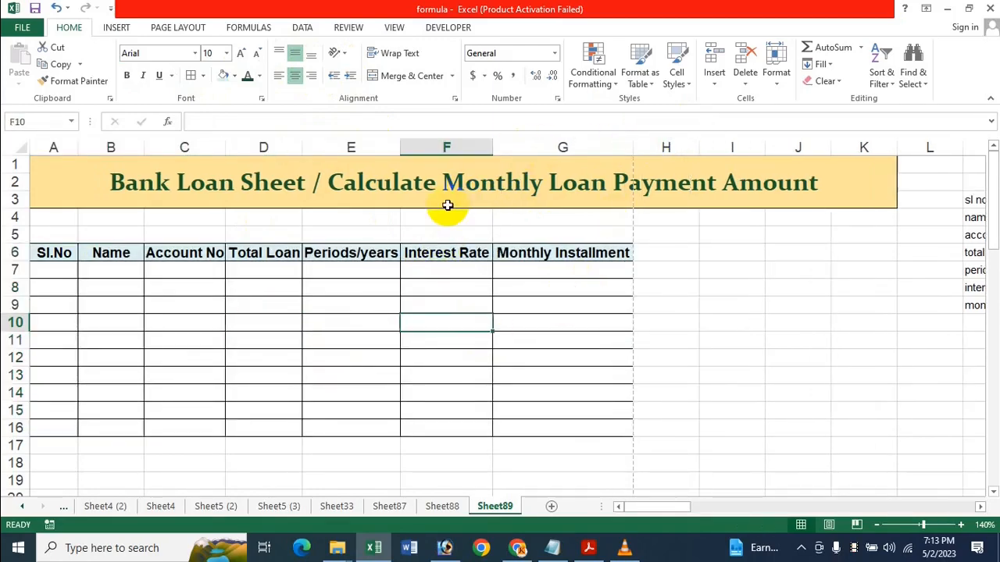
left_click(506, 358)
- Number the Sl.No column from 1 to 10 in cells A7 to A16, extending the series from 1 and 2
left_click(54, 271)
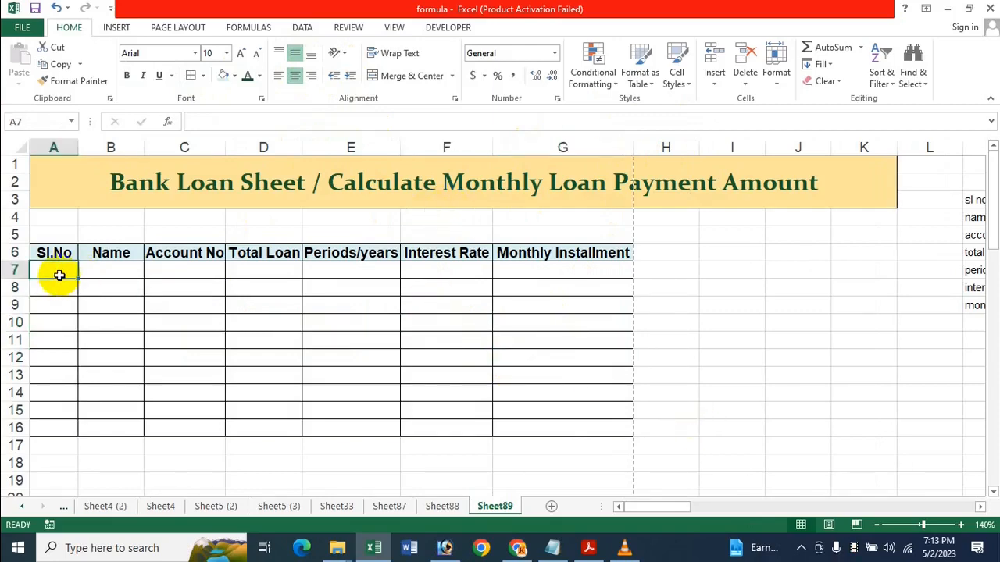
type("1")
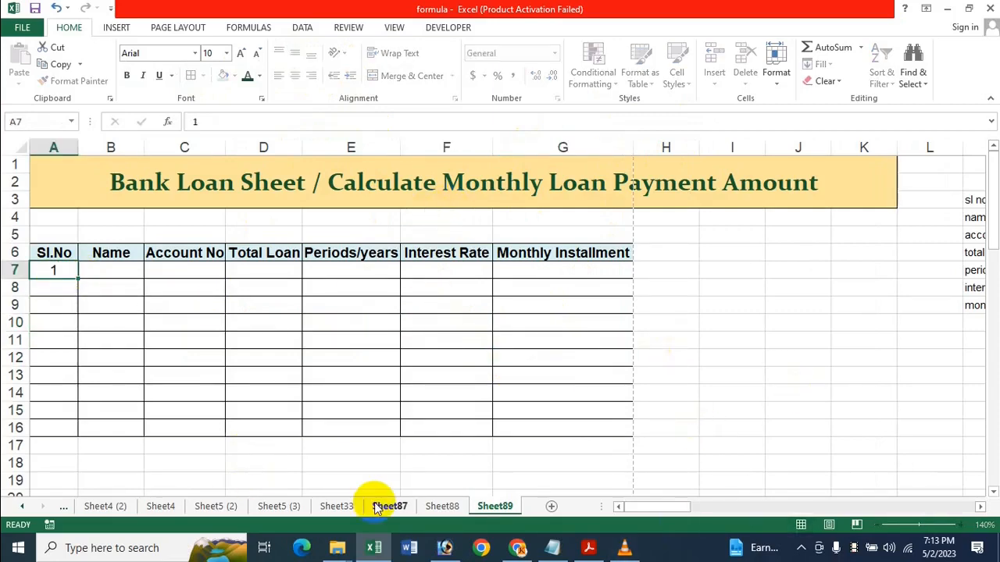
key("Return")
type("2")
key("Return")
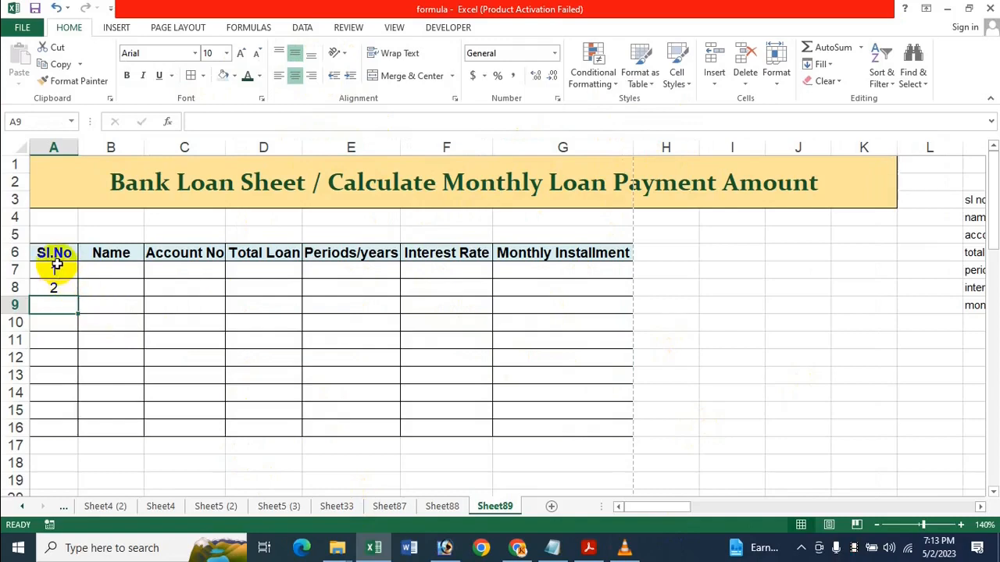
left_click_drag(53, 270, 62, 430)
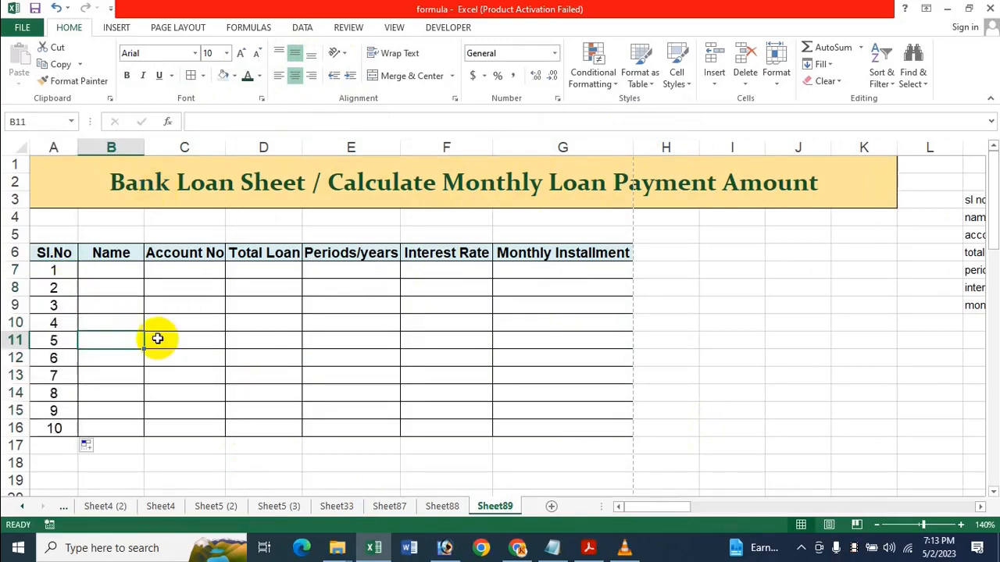
- Enter the first customer's name in cell B7 and their account number in cell C7
left_click(125, 270)
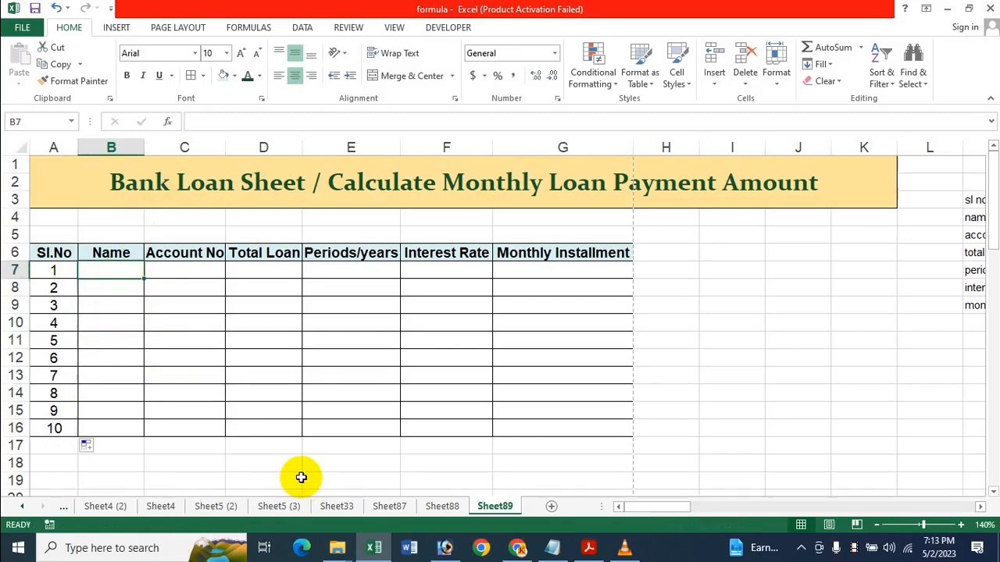
type("Icche")
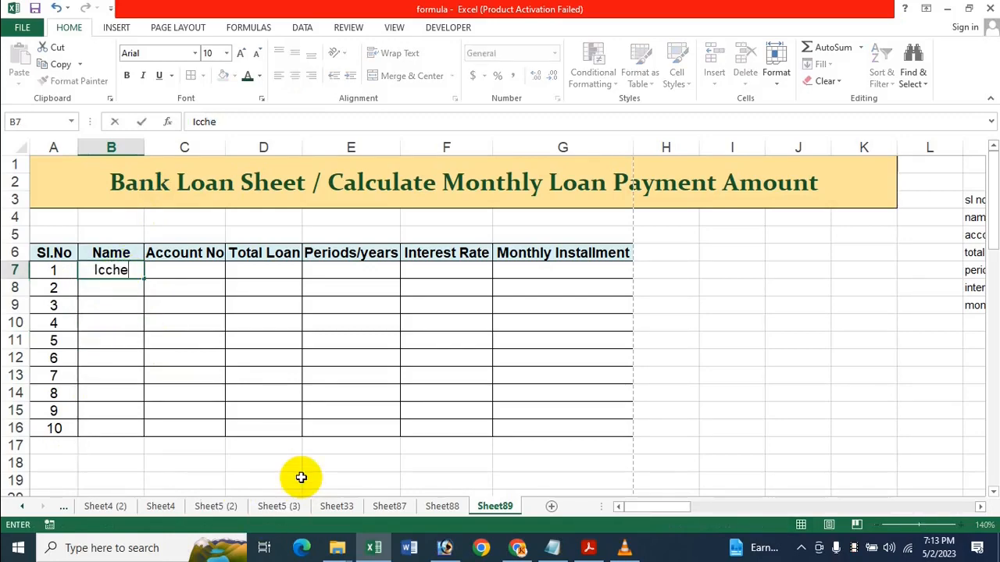
key("Left")
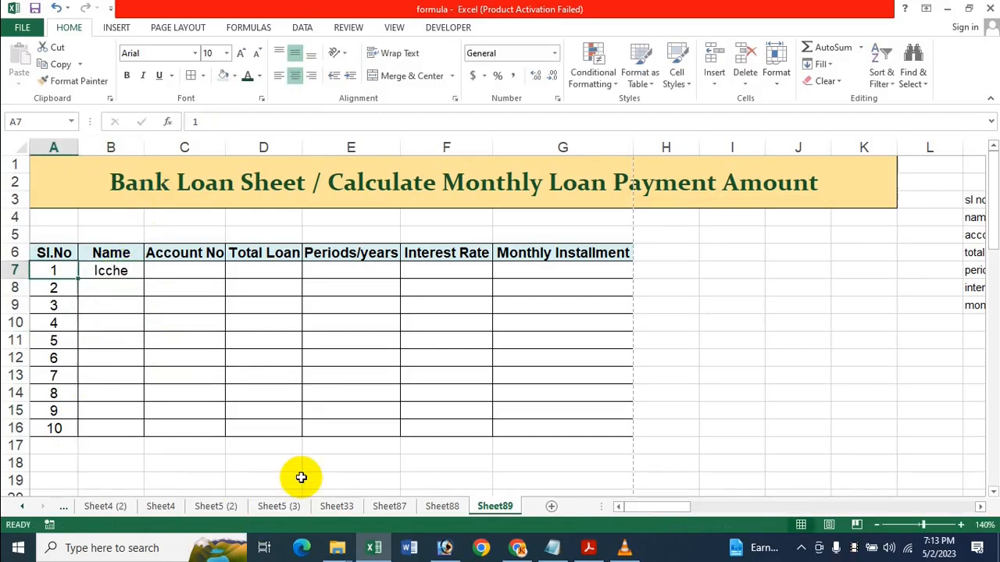
key("Right")
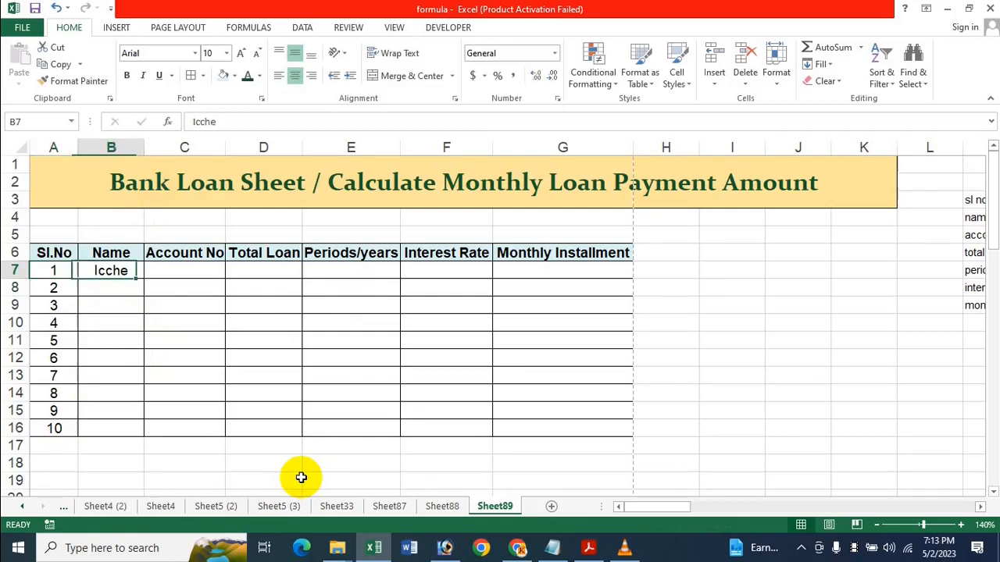
key("Right")
type("12")
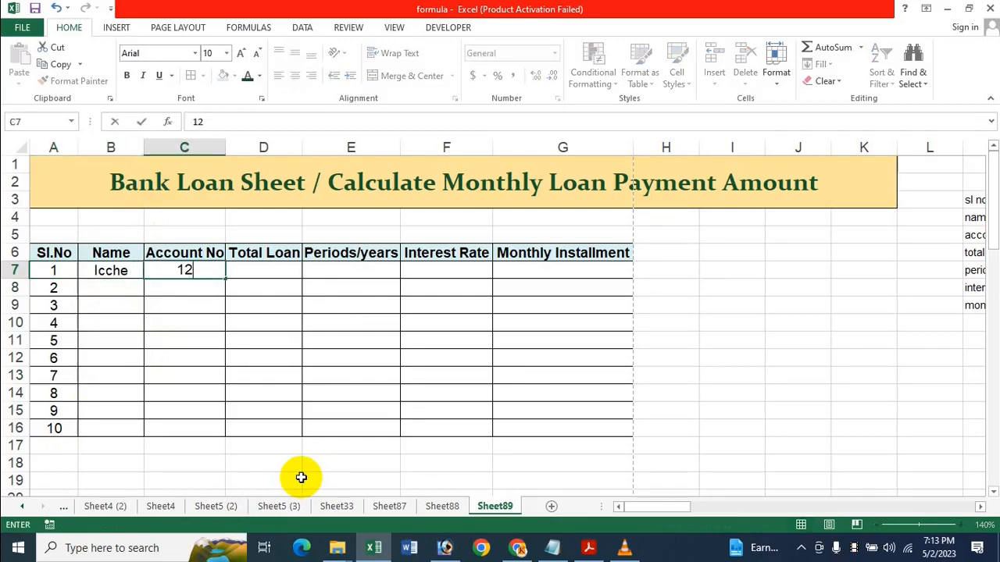
type("53")
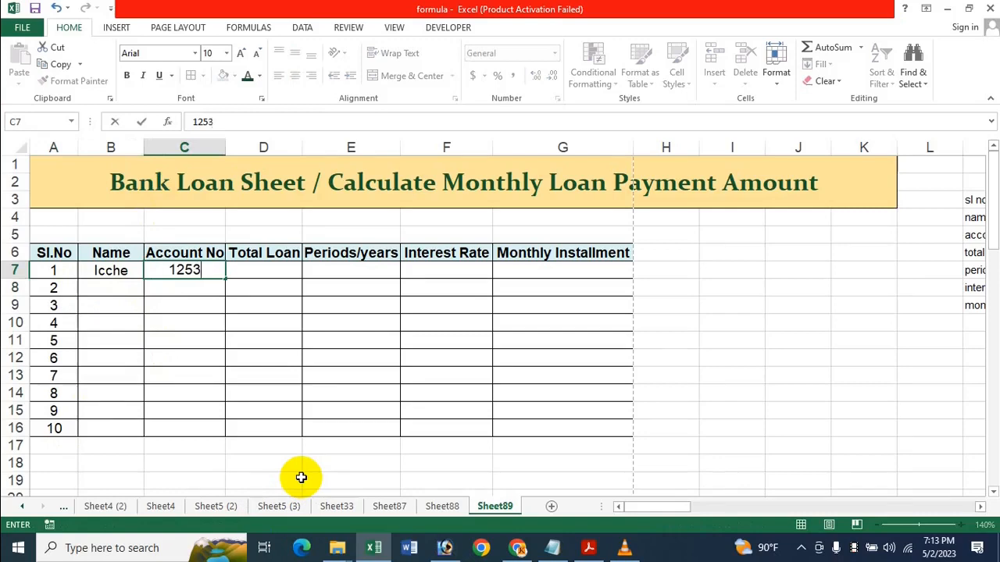
type("7385")
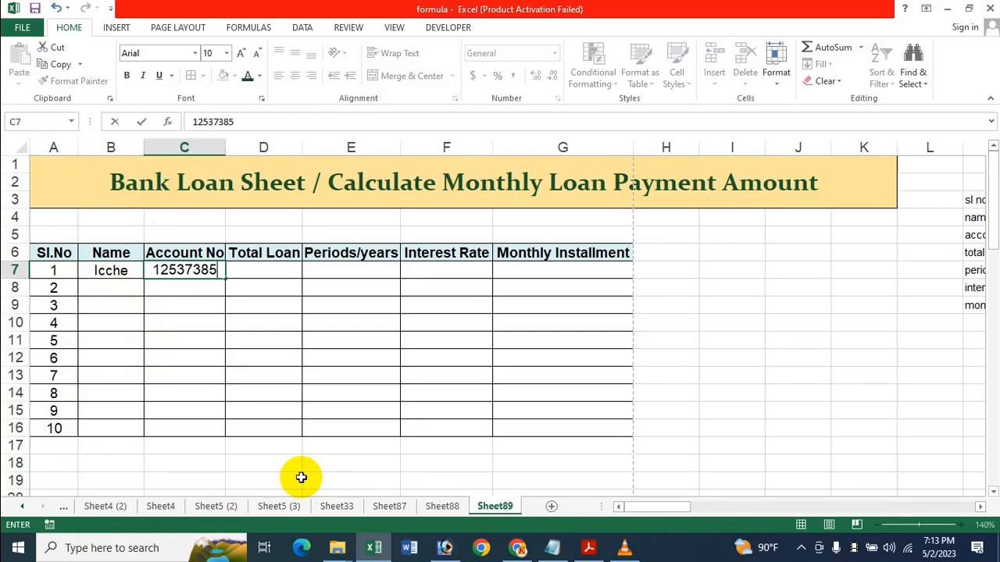
key("ctrl+Return")
- Enter 500000 as the first customer's total loan in cell D7
key("Right")
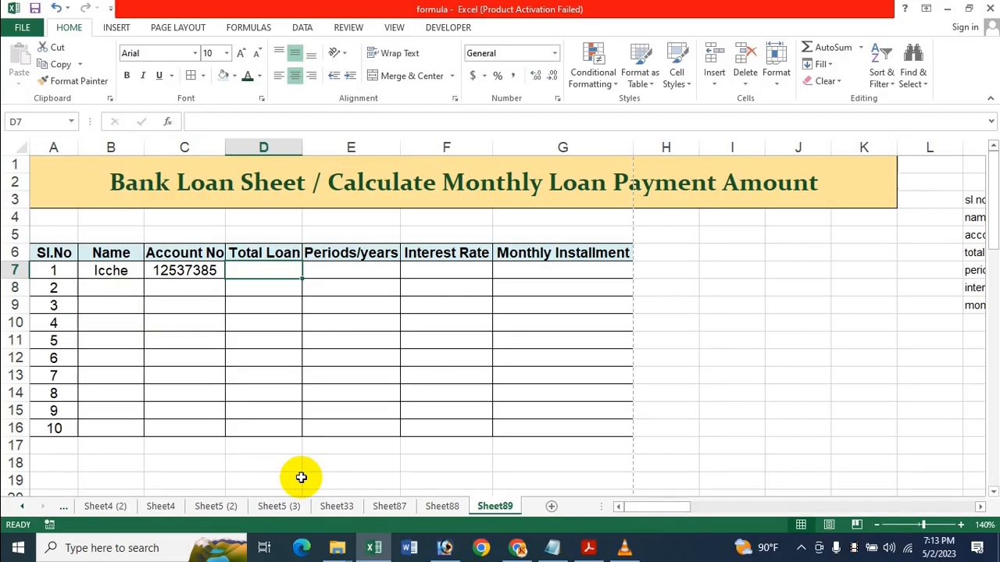
type("6")
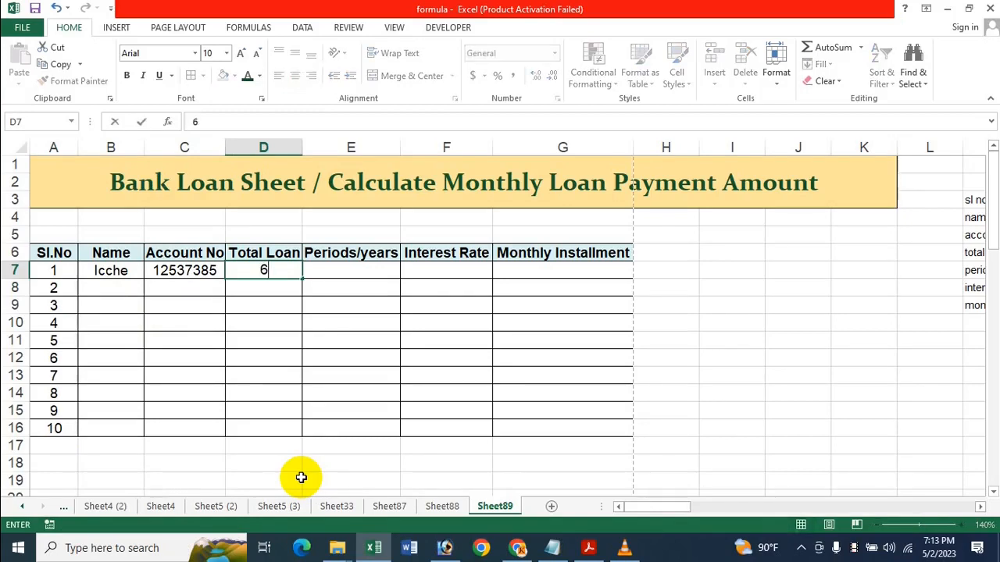
key("BackSpace")
type("500000")
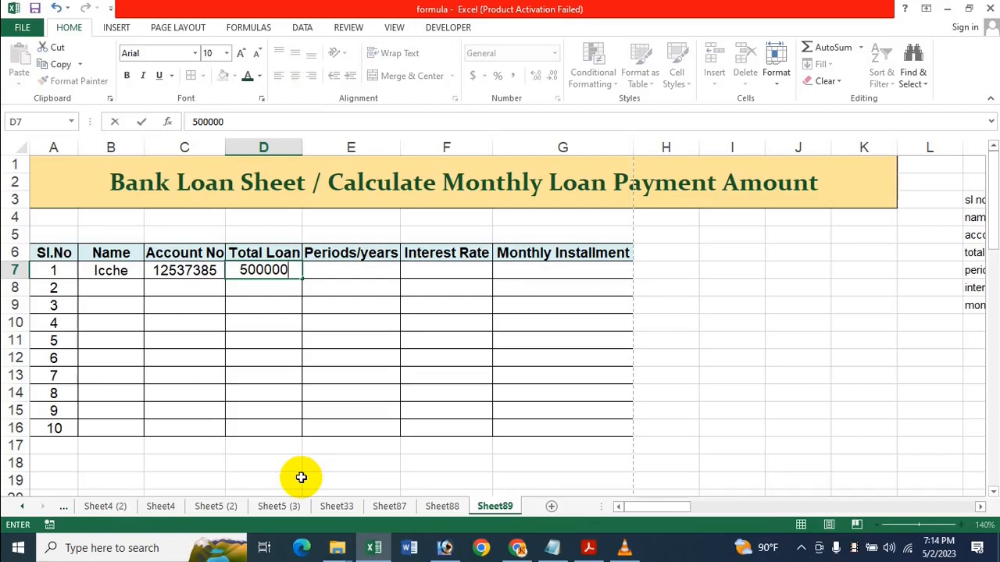
- Enter 5 as the first customer's loan period in E7 and 10% as the interest rate in F7
key("Return")
key("Right")
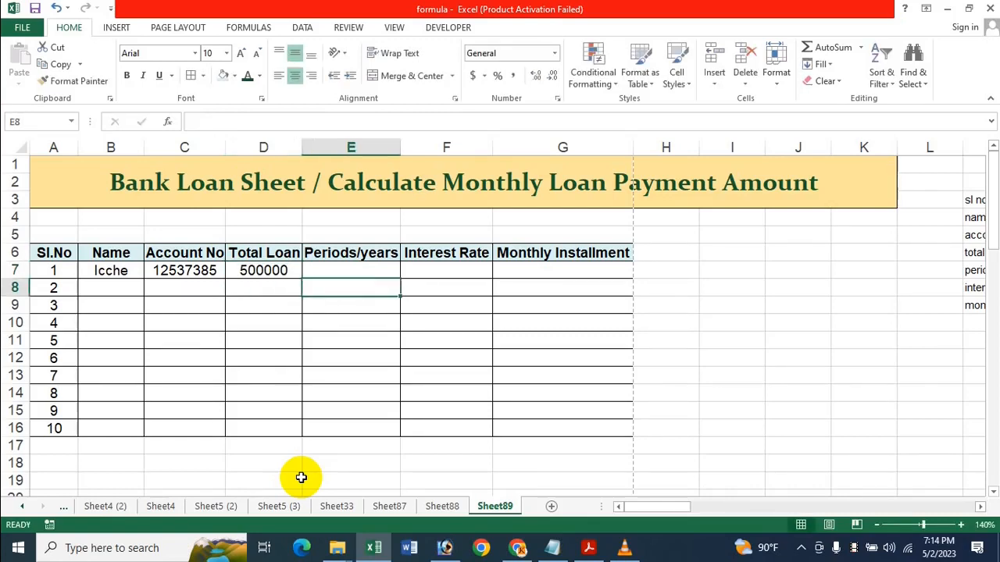
key("Up")
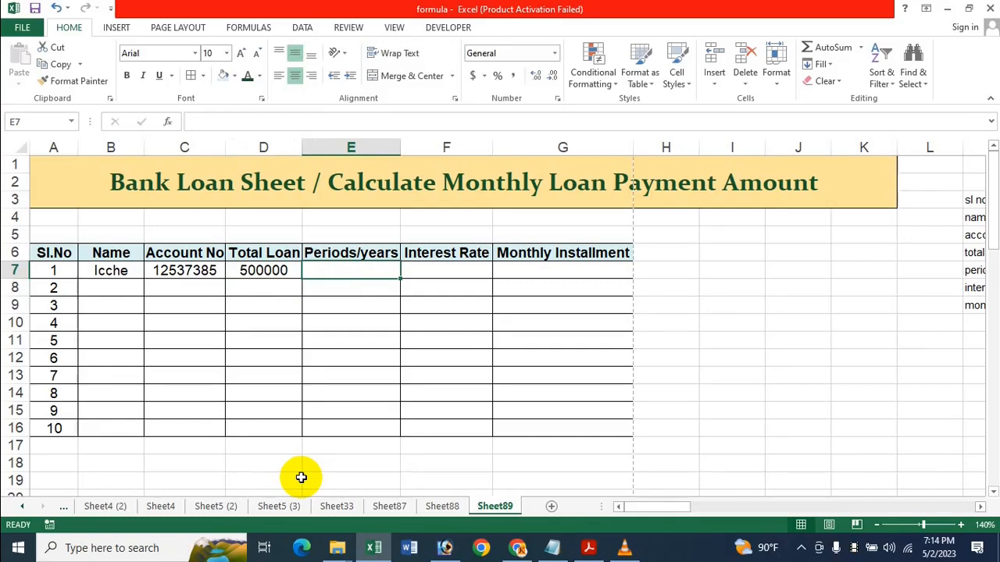
type("5")
key("Tab")
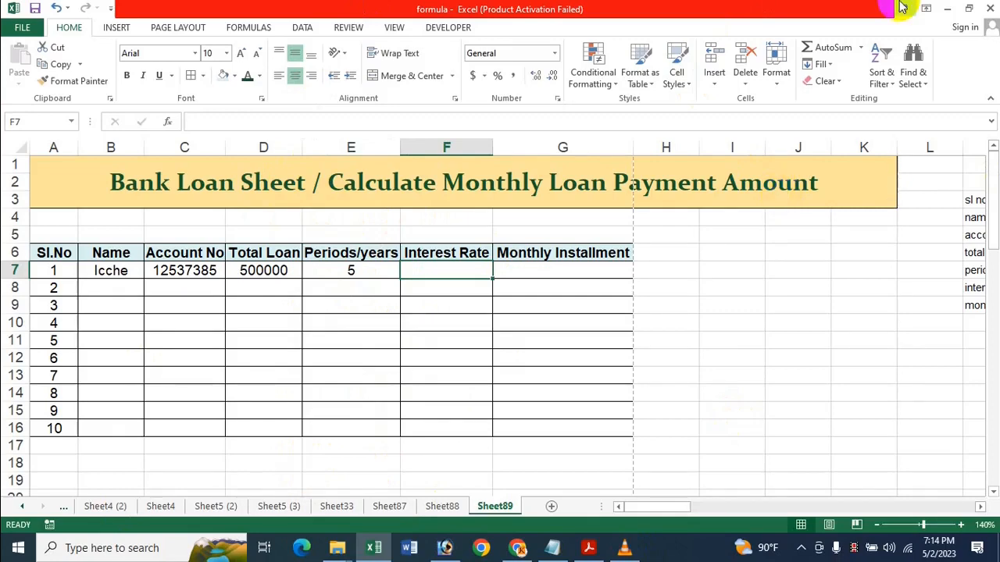
type("10")
key("ctrl+Return")
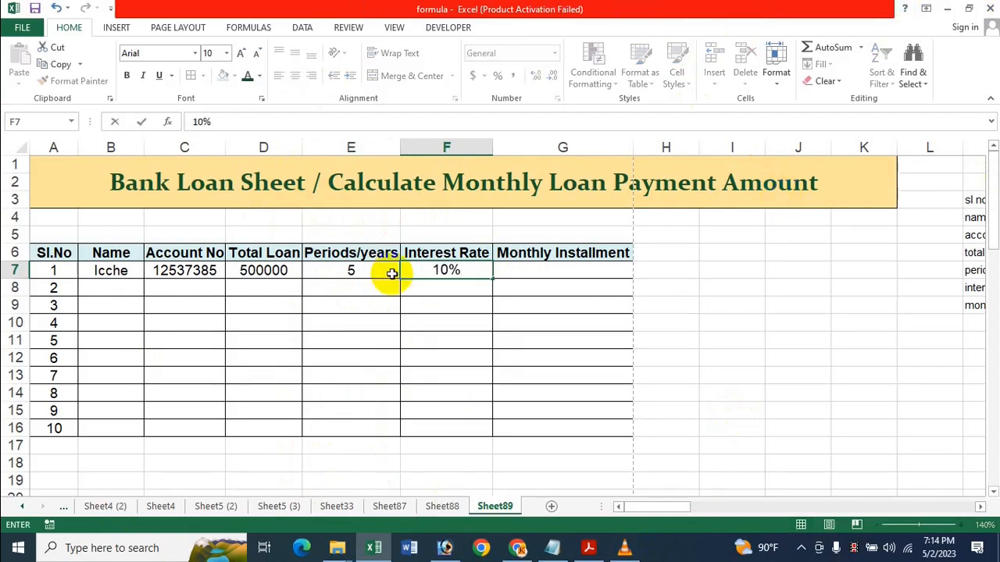
- Calculate the first customer's monthly installment in G7 with the formula =PMT(F7/12,E7*12,-D7)
left_click(549, 272)
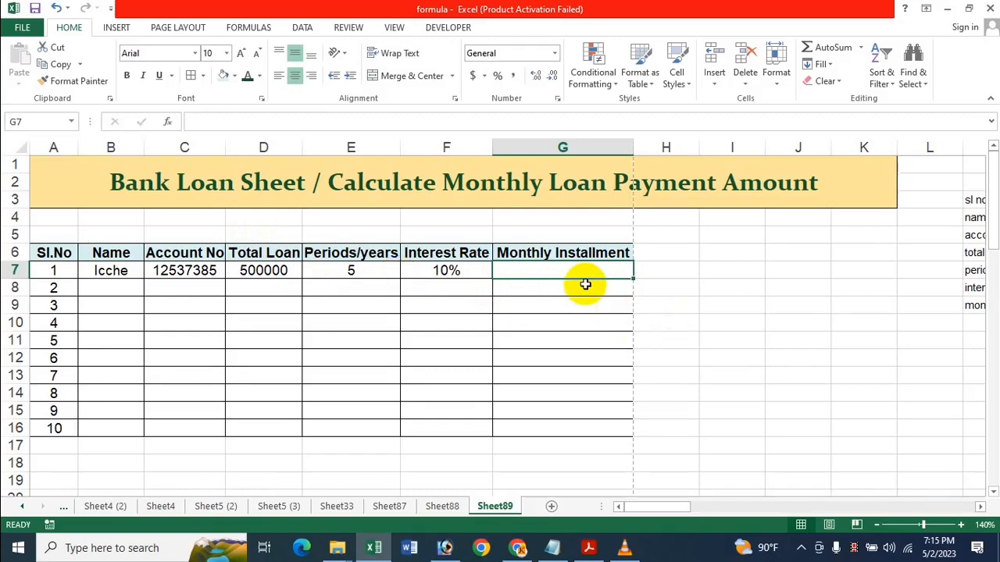
type("=")
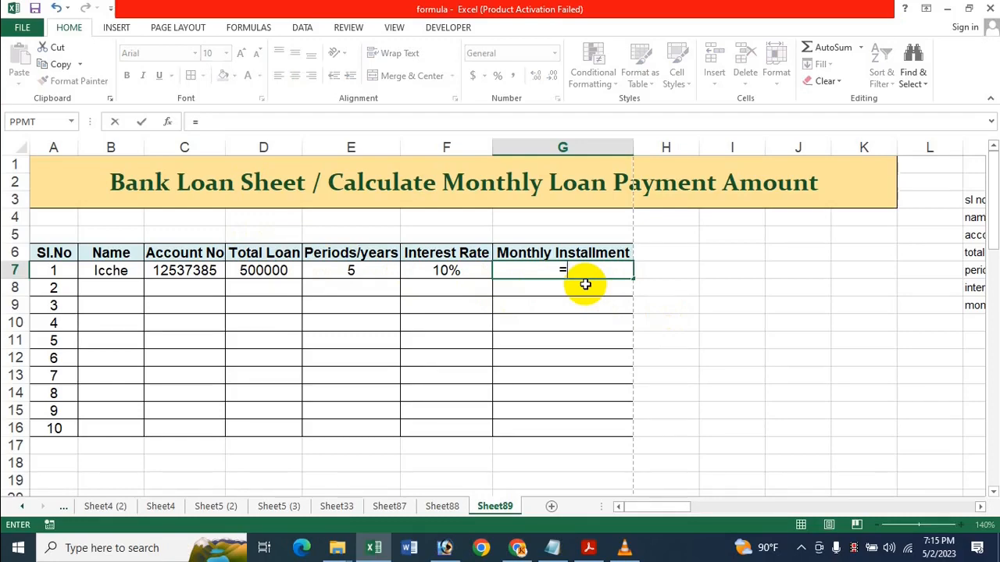
type("Pmt")
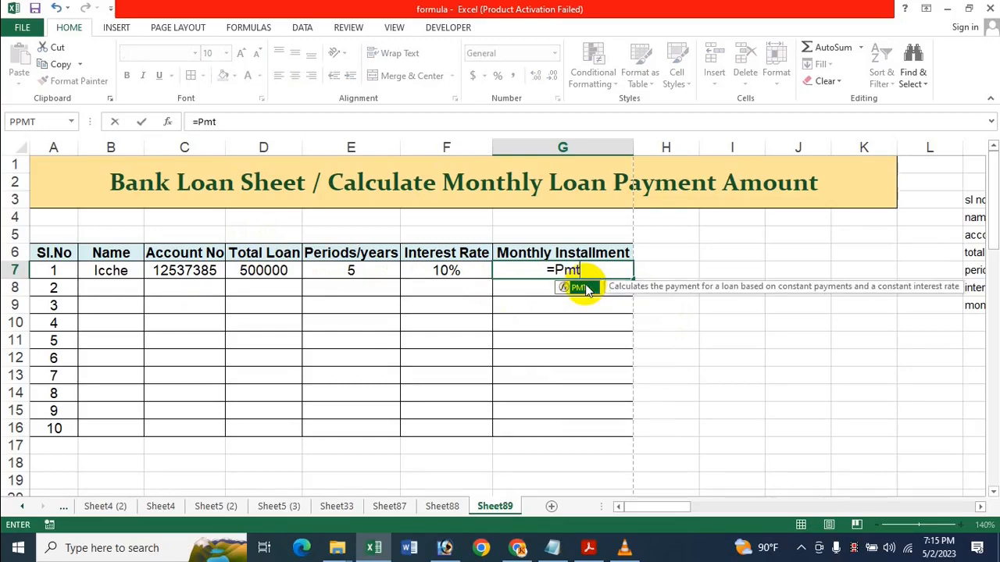
key("Tab")
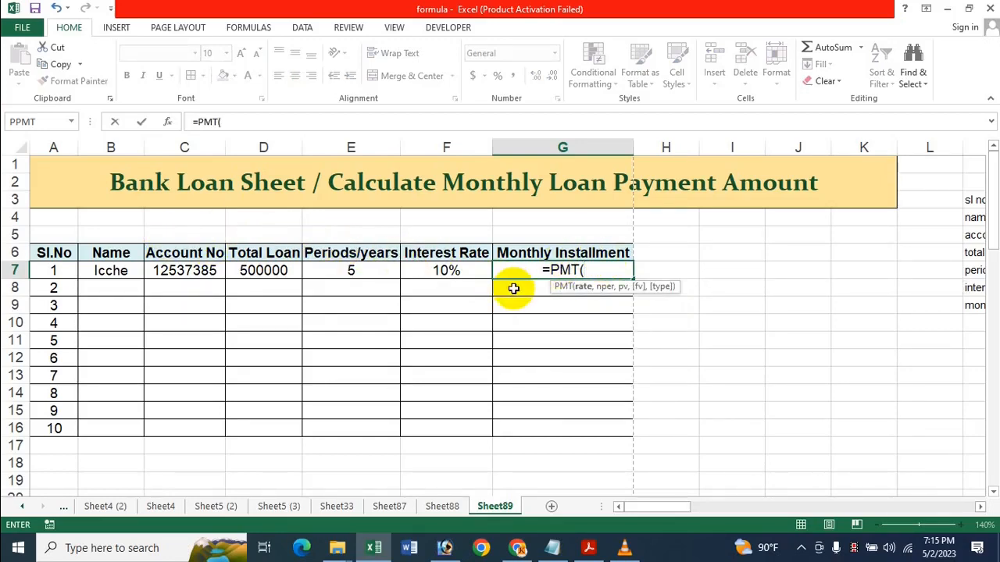
left_click(428, 269)
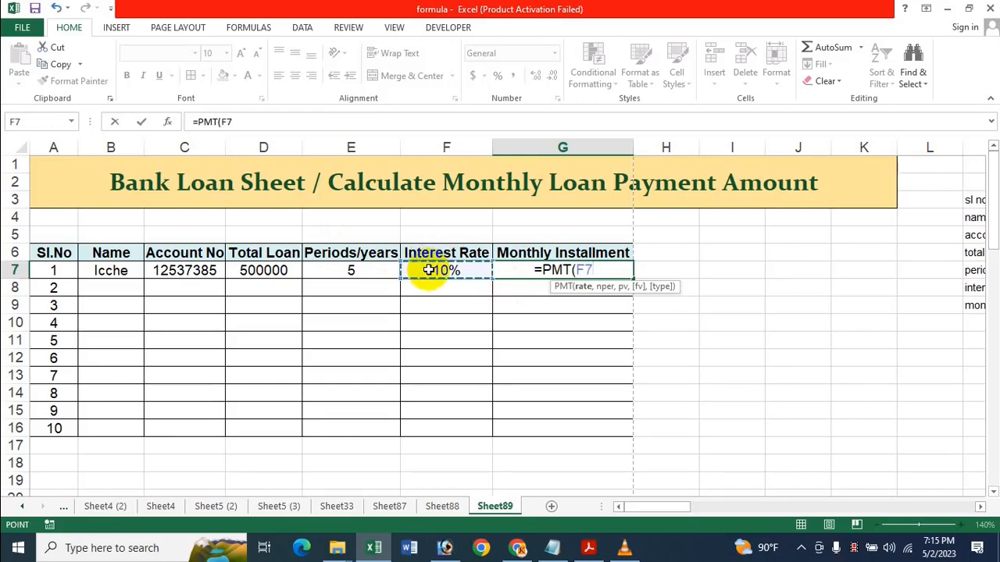
type("/")
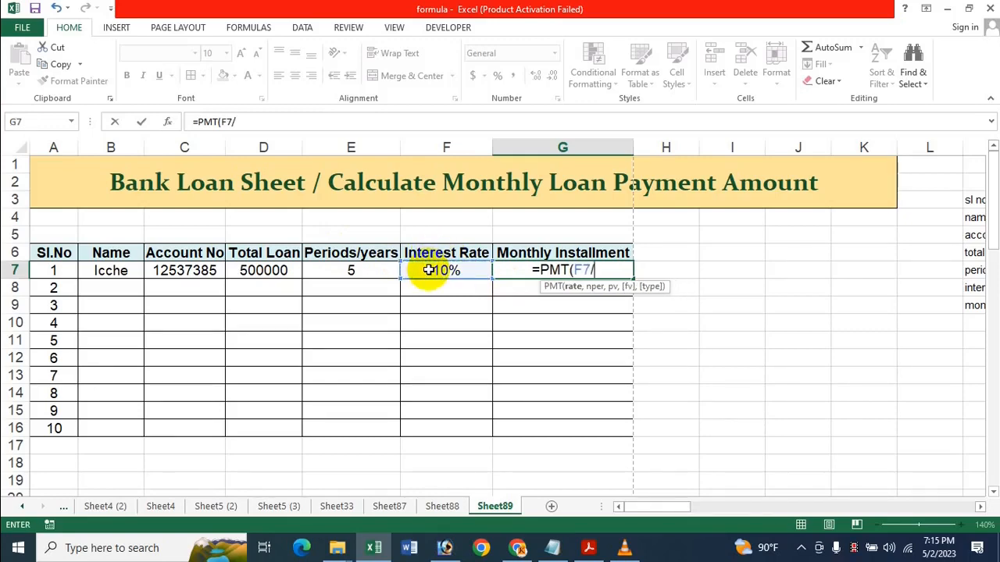
type("12,")
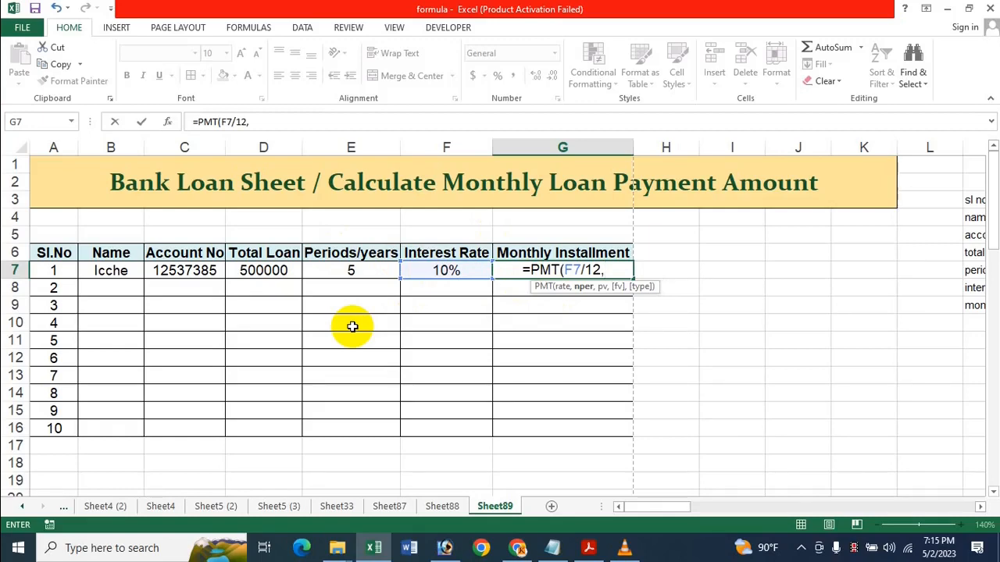
left_click(353, 270)
type("*")
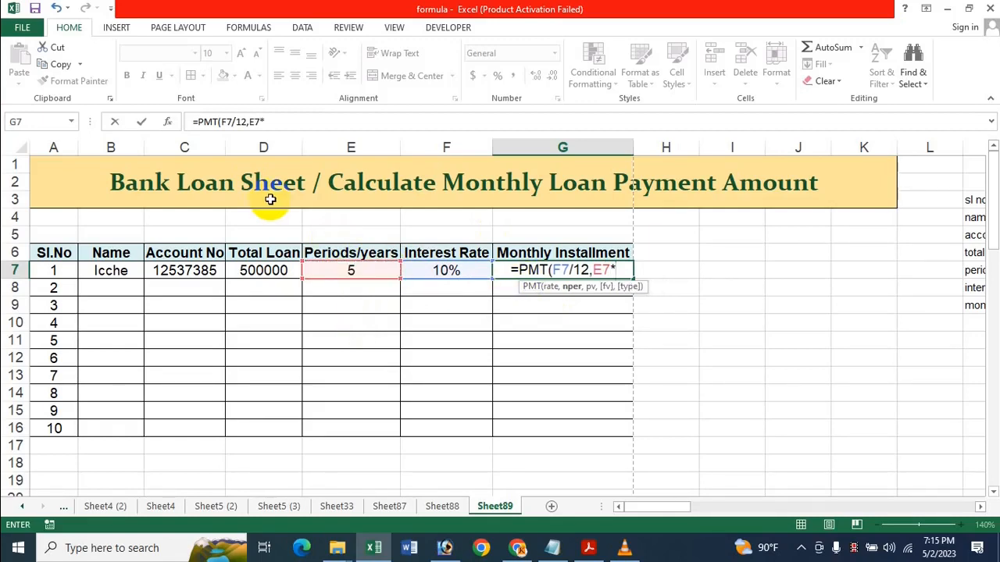
type("12")
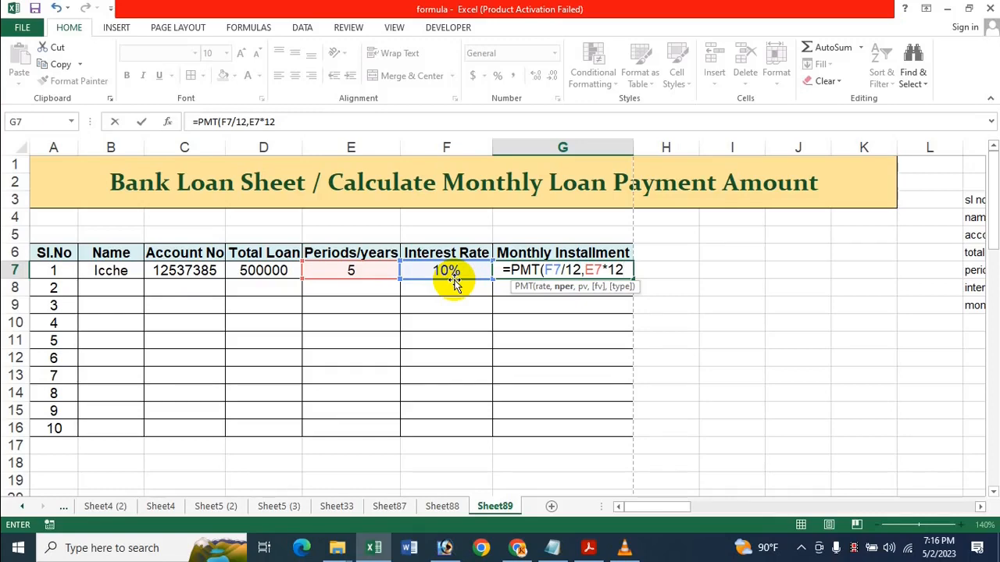
type(",")
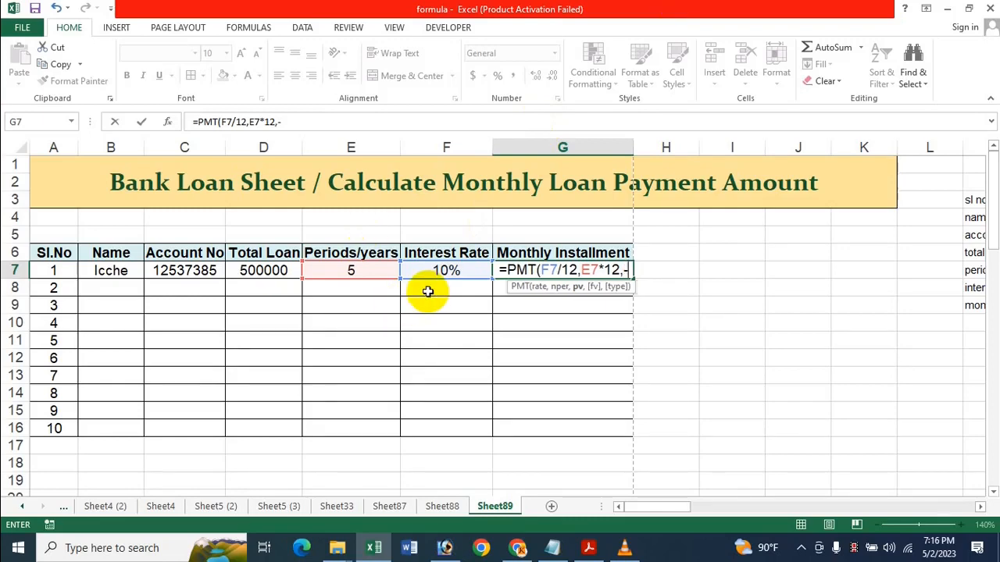
type("-")
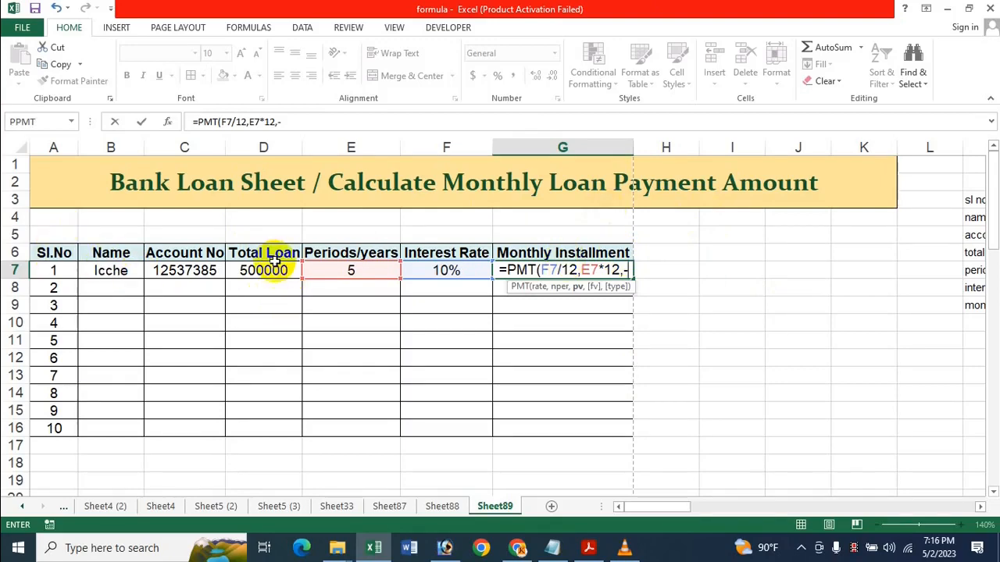
left_click(279, 276)
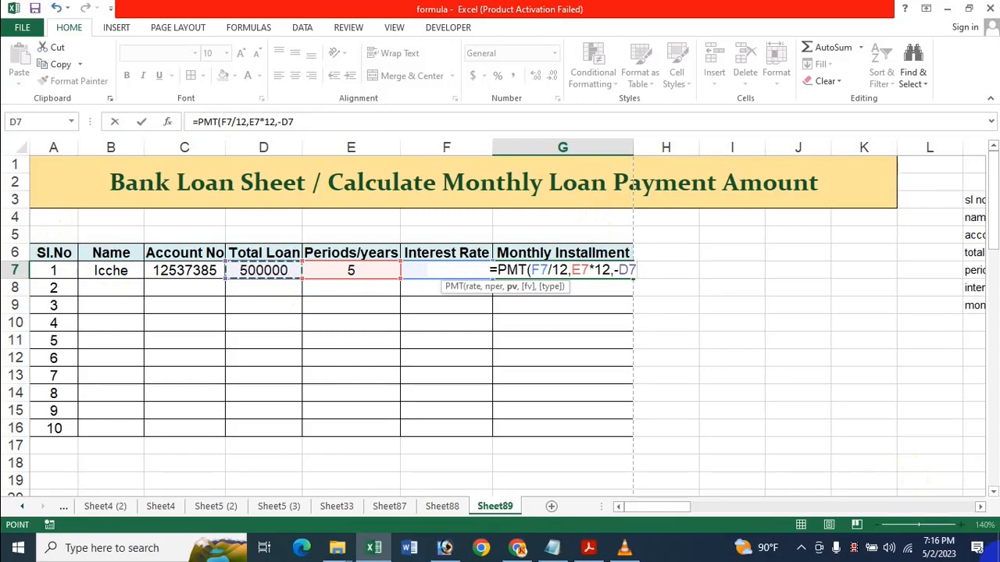
key("Return")
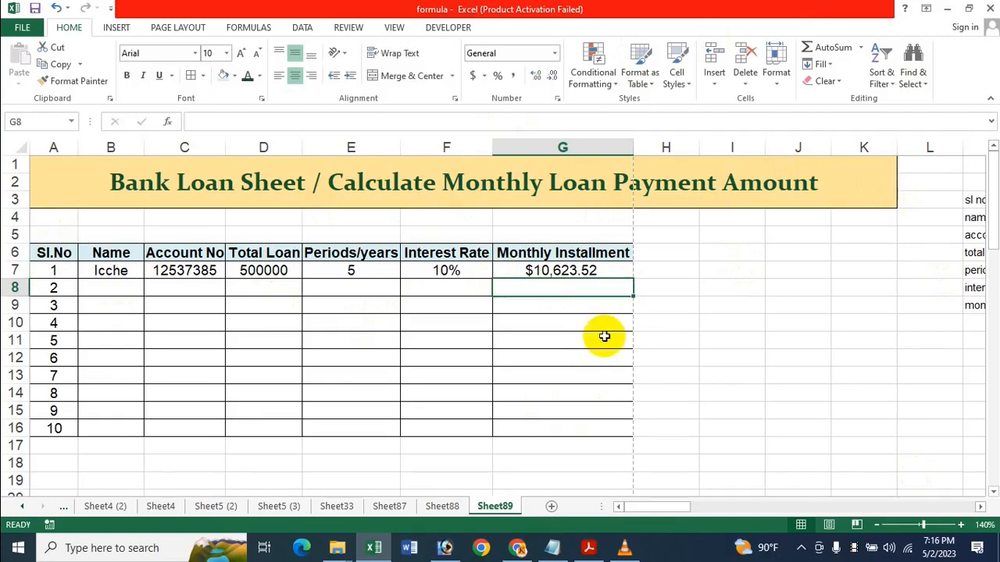
left_click(552, 271)
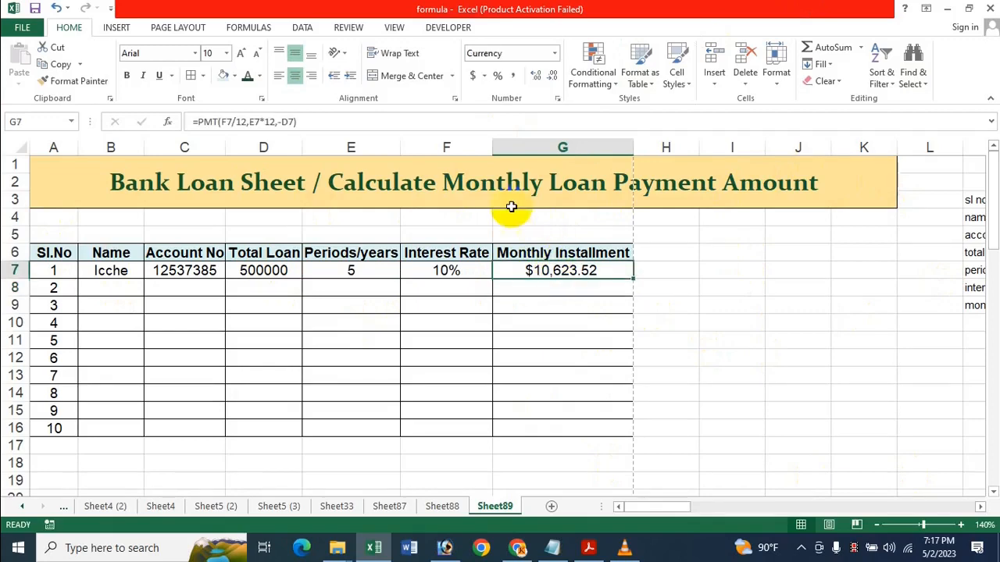
left_click(242, 27)
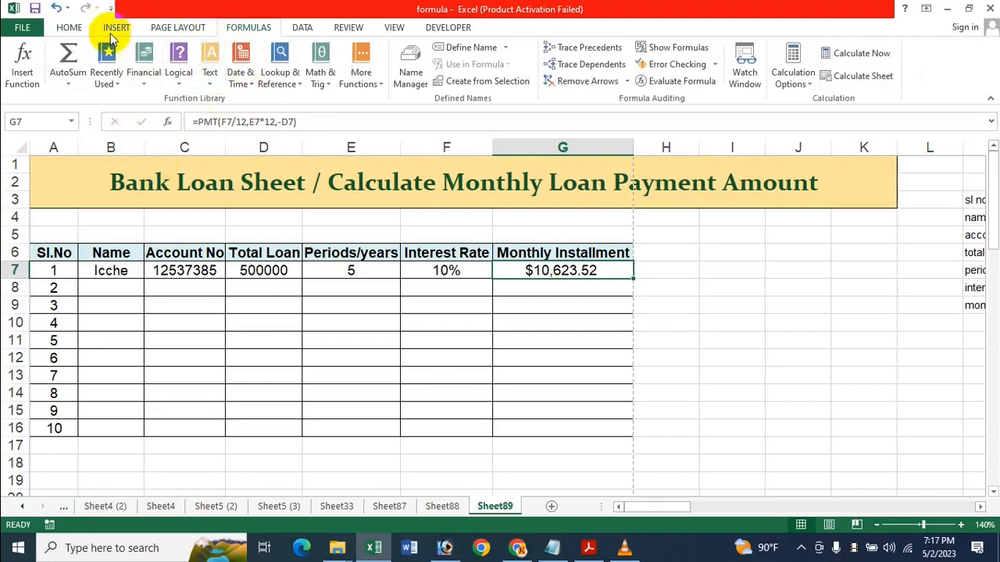
left_click(144, 69)
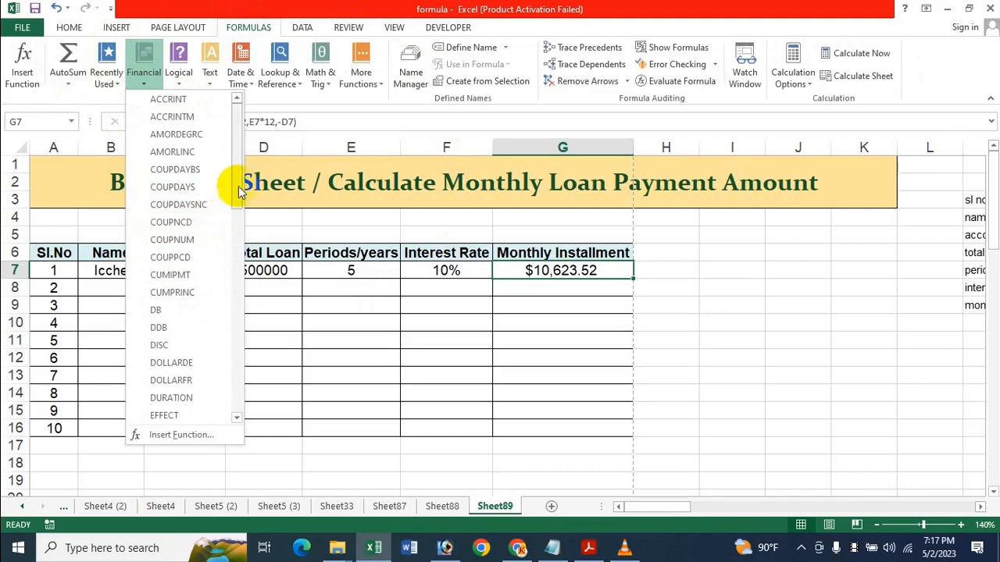
left_click_drag(232, 156, 242, 281)
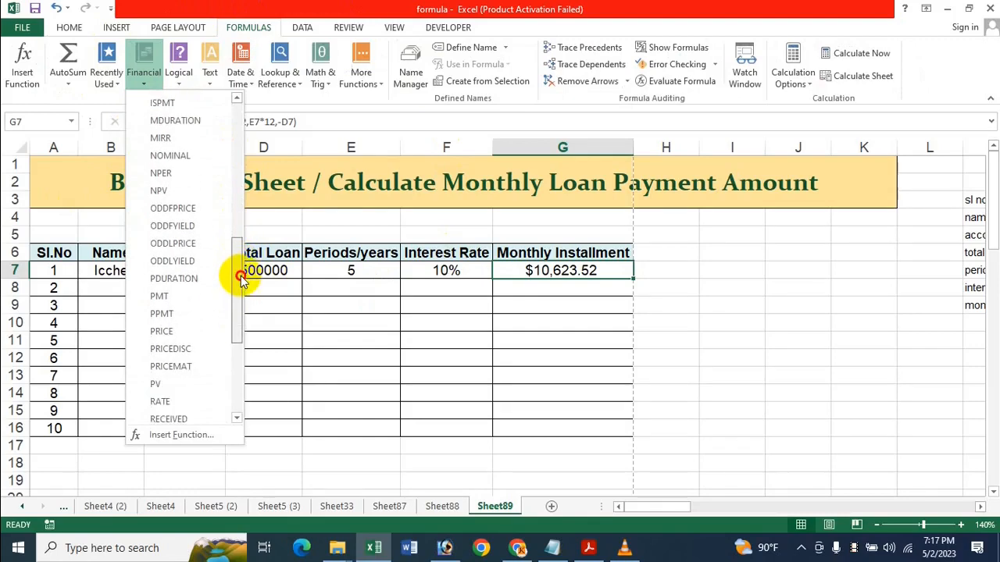
left_click(178, 296)
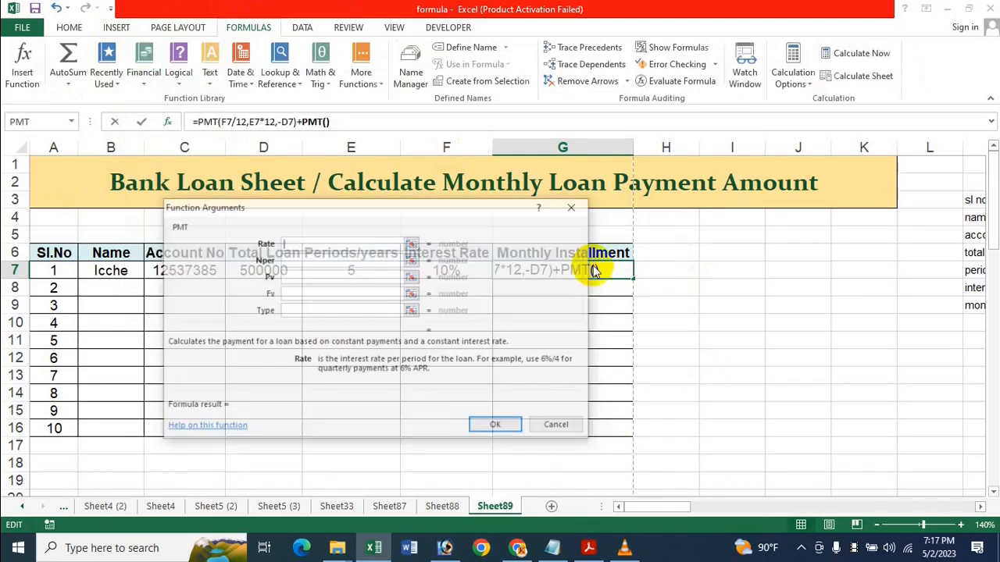
left_click(572, 207)
left_click(525, 307)
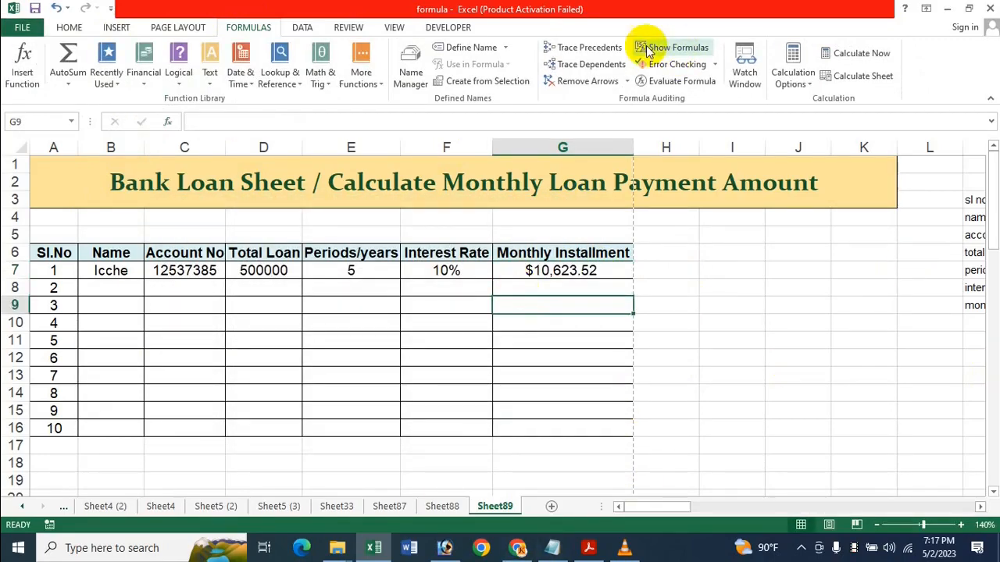
- Fill the Monthly Installment formula from G7 down through G16 for the remaining customers
left_click(565, 271)
left_click_drag(633, 278, 587, 440)
left_click(591, 356)
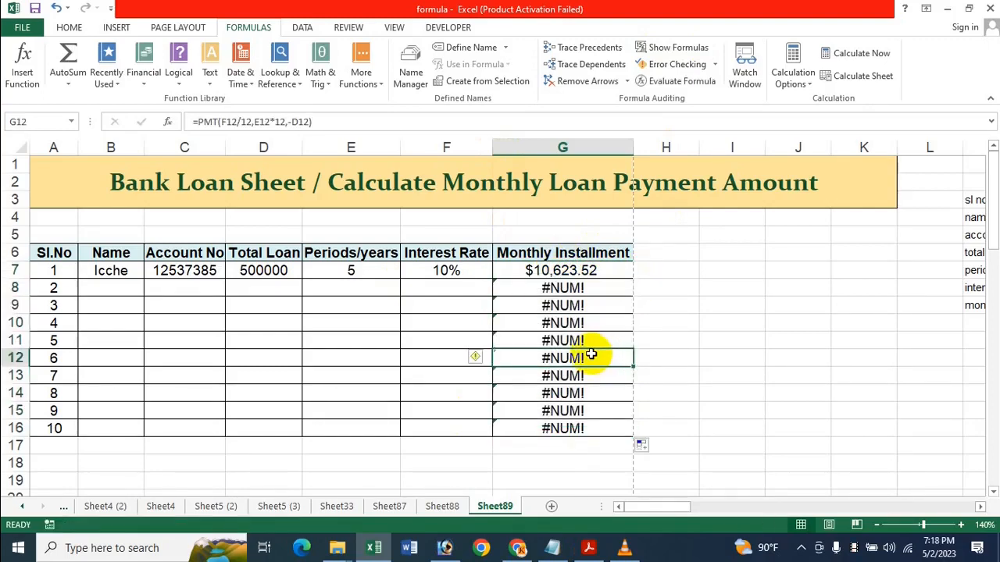
left_click(498, 320)
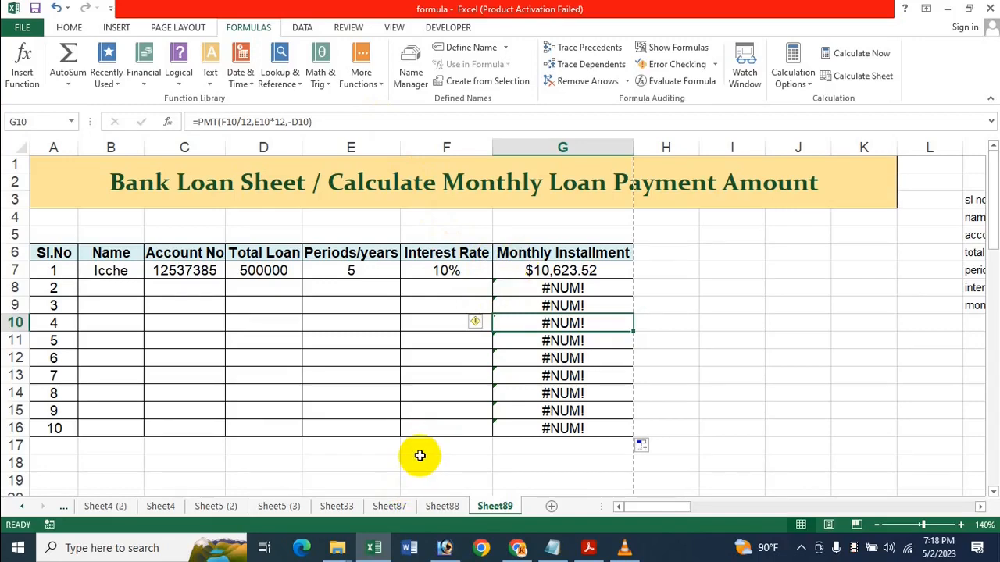
- Enter the second customer's name in B8 and their account number in C8
left_click(137, 289)
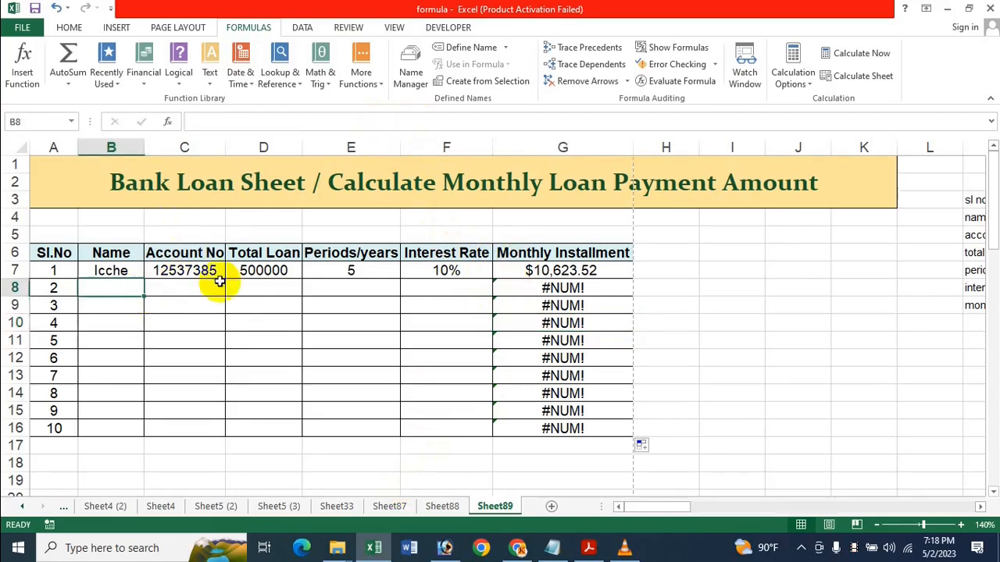
type("Farih")
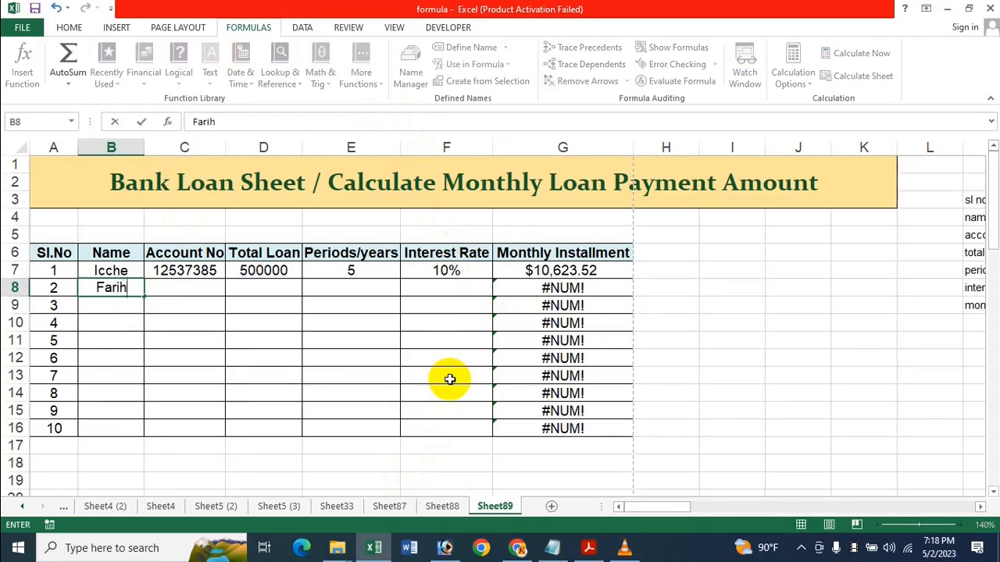
type("a")
left_click(178, 295)
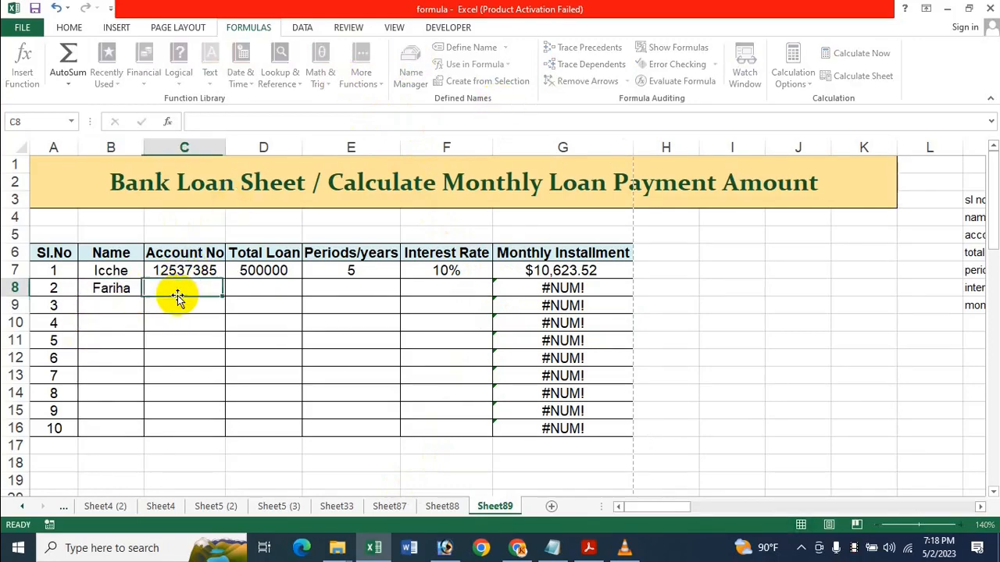
type("12")
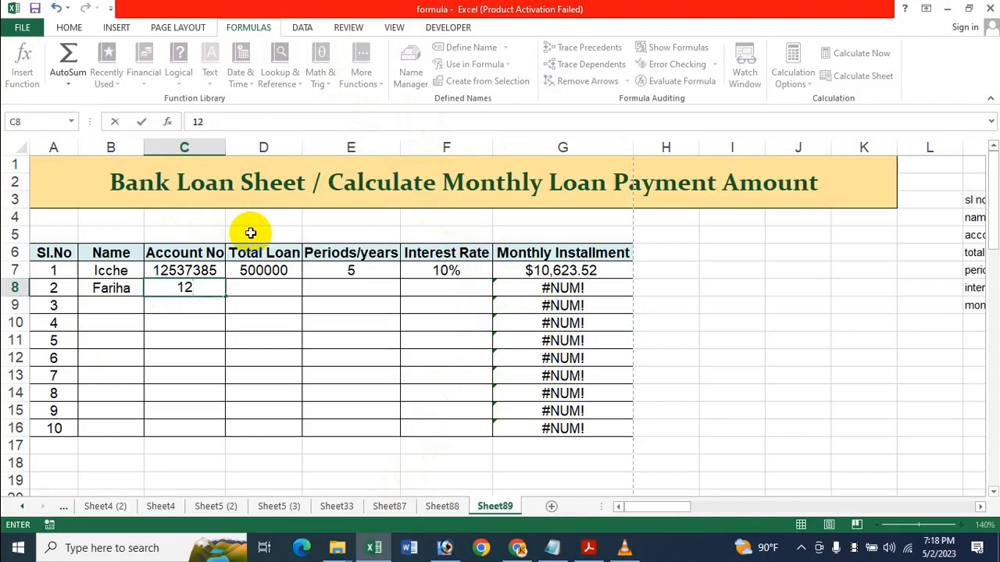
type("5373")
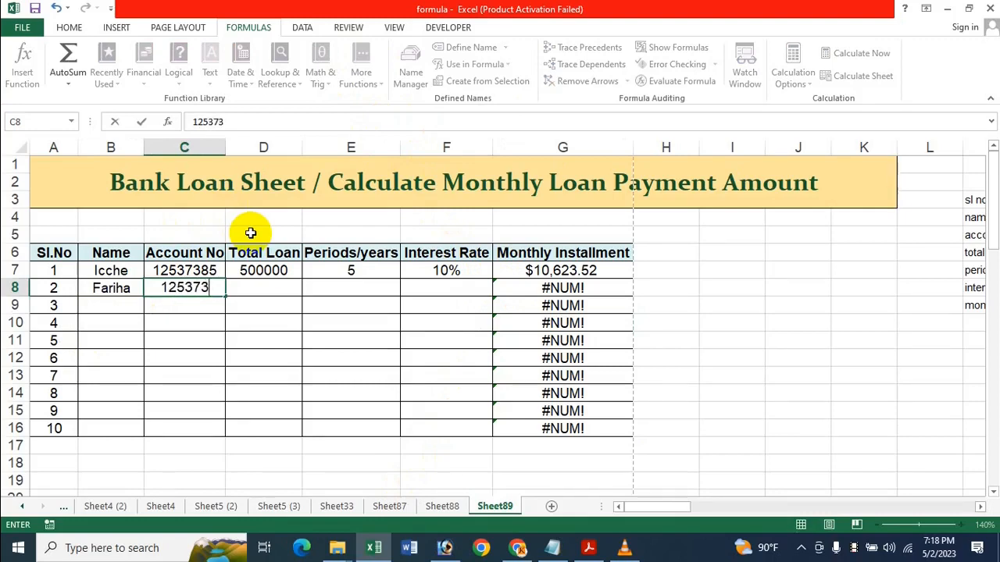
type("852")
key("Return")
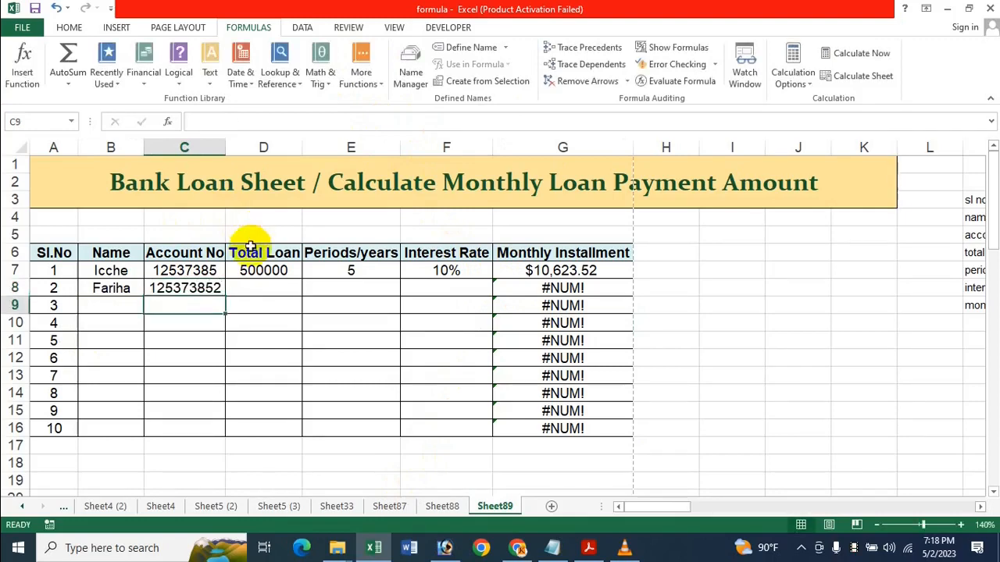
- Shorten the second customer's account number in C8 by deleting its last digit
left_click(204, 287)
left_click(249, 123)
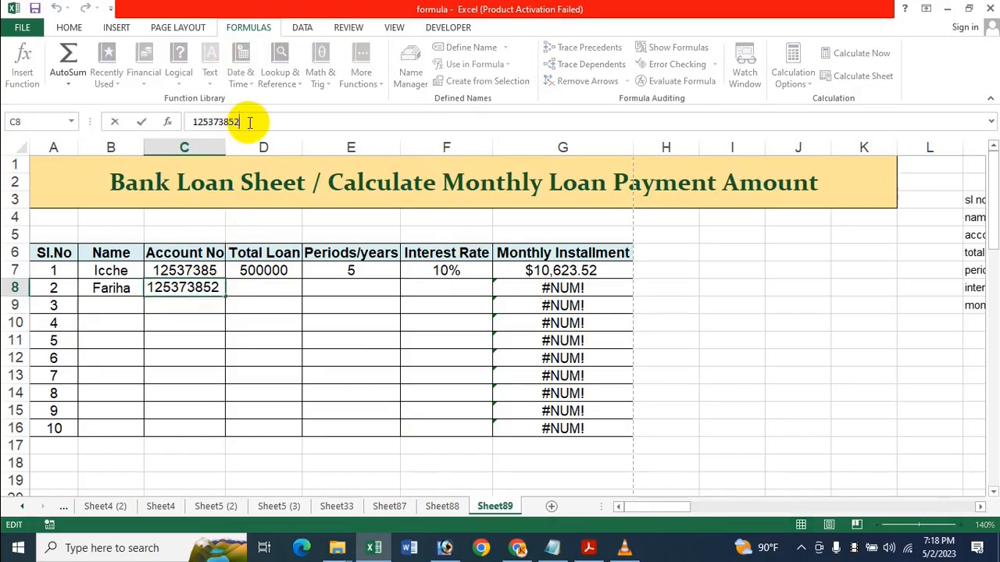
key("BackSpace")
key("Return")
- Enter 800000 as the second customer's total loan in D8
left_click(284, 287)
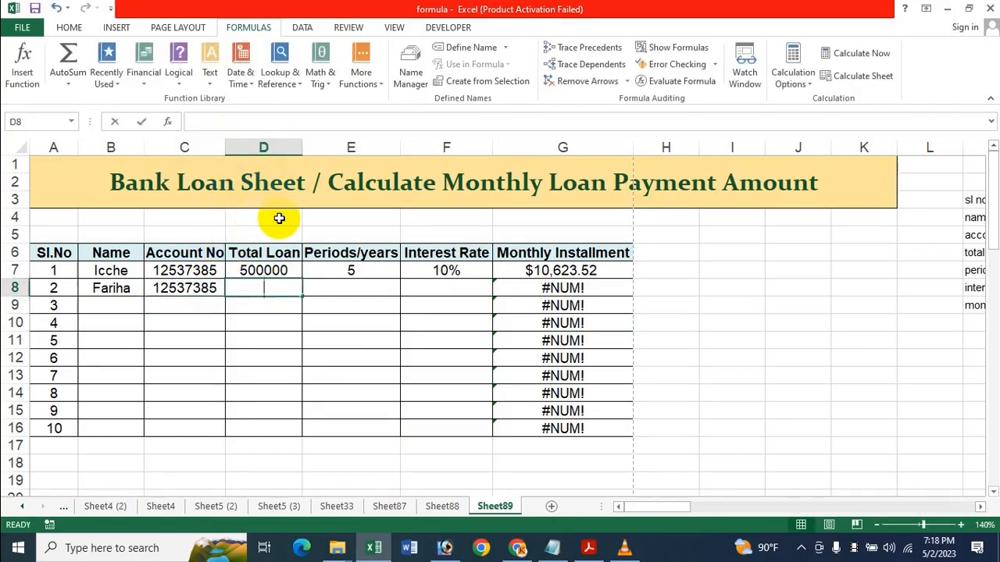
type("8")
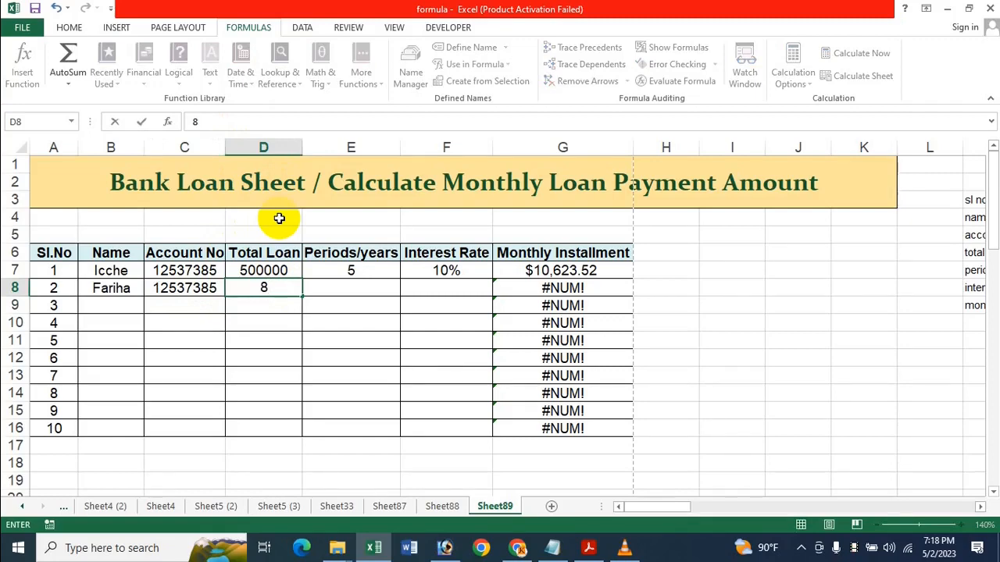
type("00000")
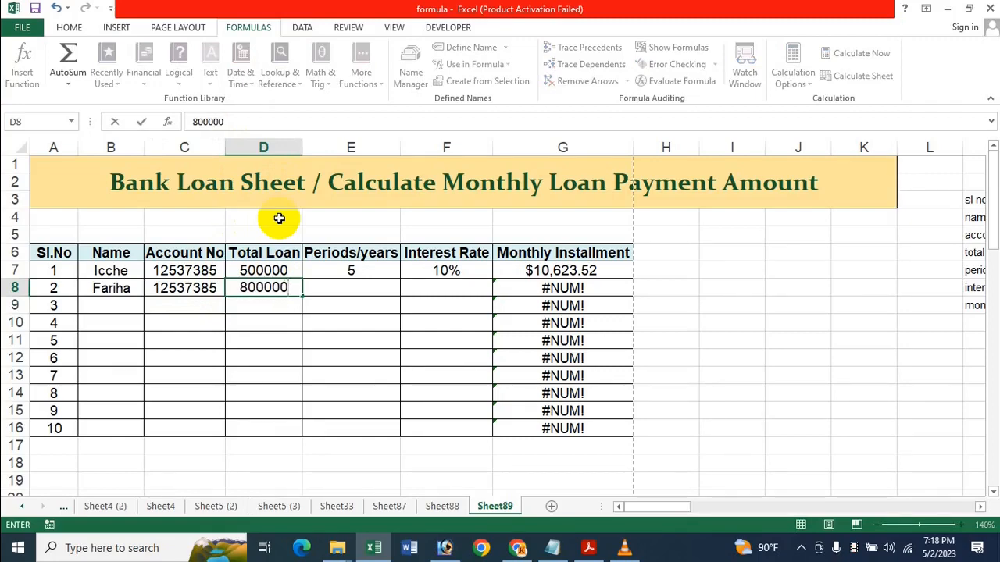
- Complete the second customer's total loan as 800000 in D8 and enter 10 as the loan period in years in E8
type("0")
key("BackSpace")
key("Return")
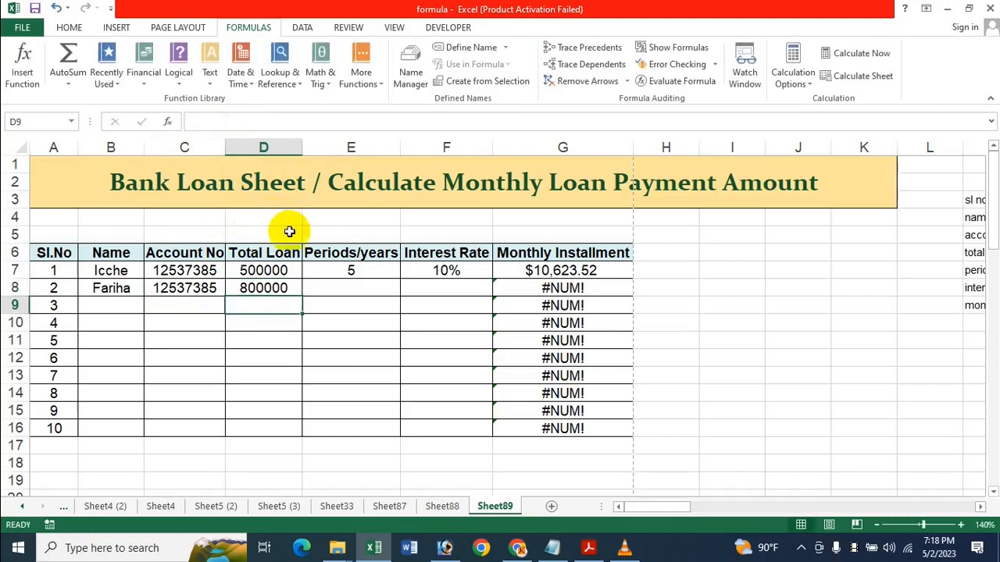
left_click(349, 287)
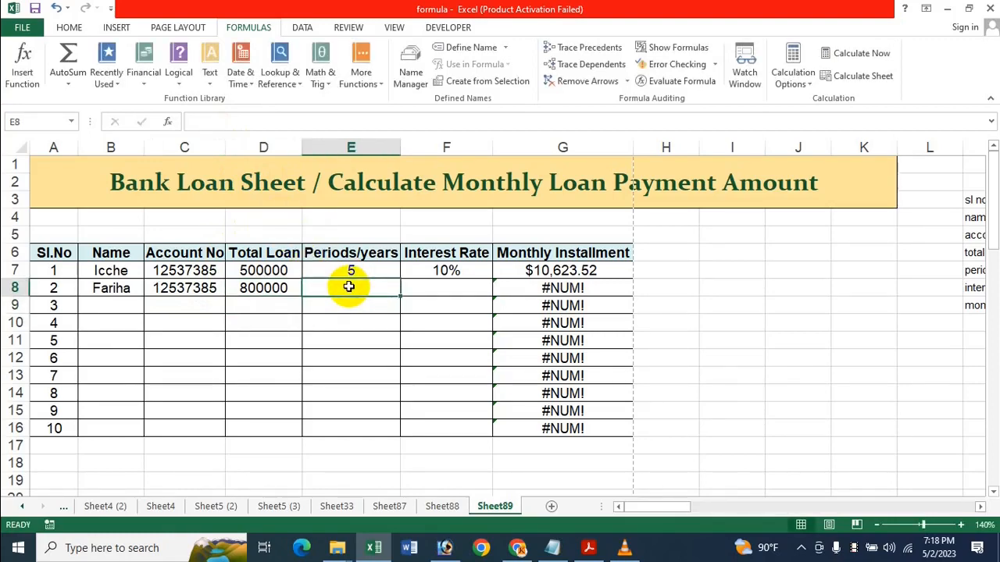
type("10")
key("Tab")
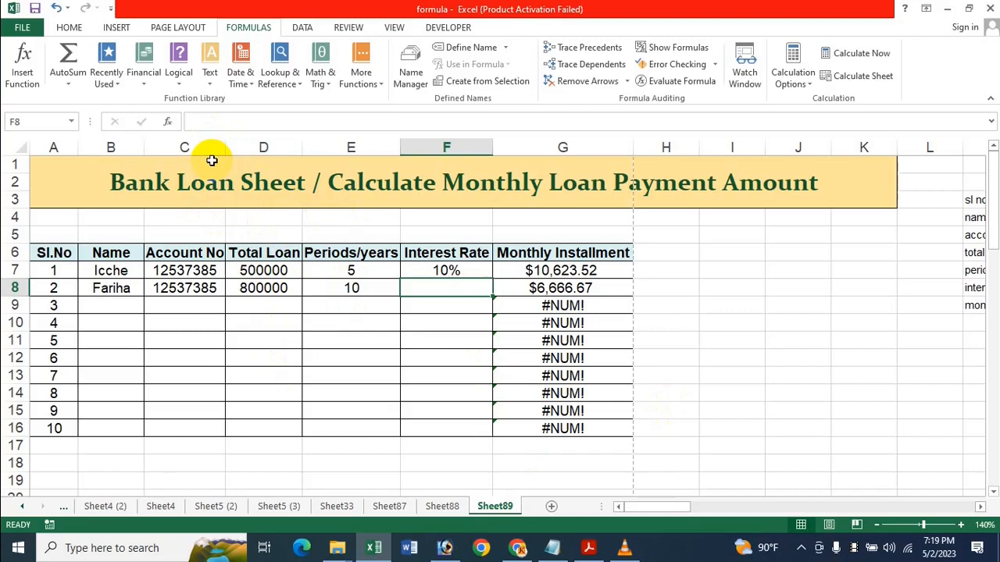
- Enter 15% as the second customer's interest rate in F8
type("15")
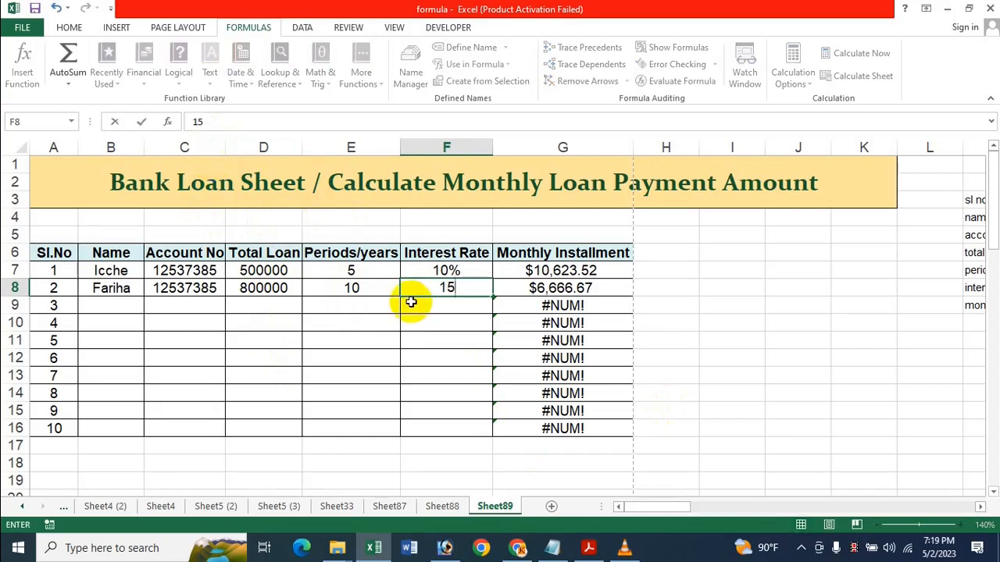
type("%")
key("Return")
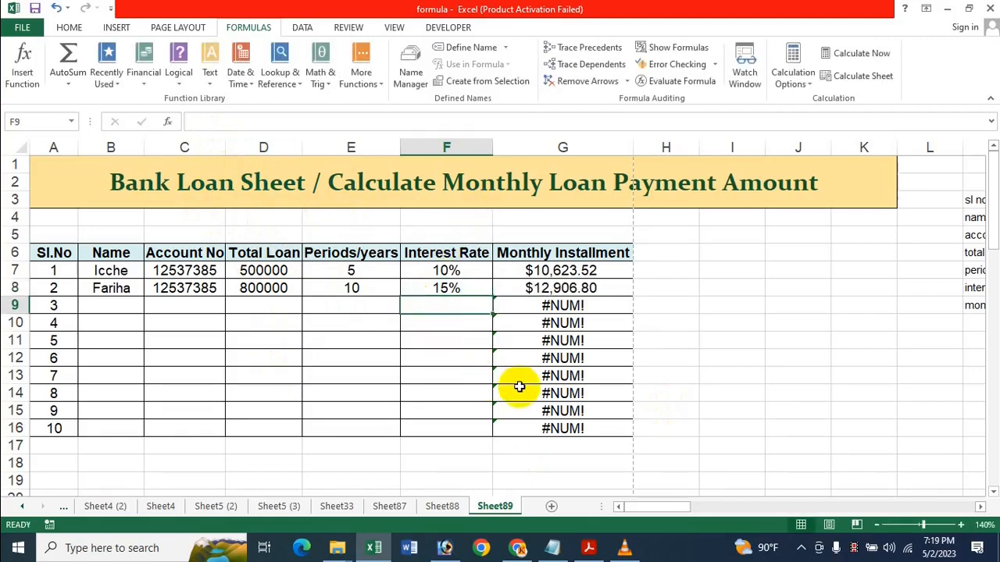
- Select the Monthly Installment cell G13, and switch to the open PDF with the bank loan sheet title in Adobe Acrobat
left_click(564, 373)
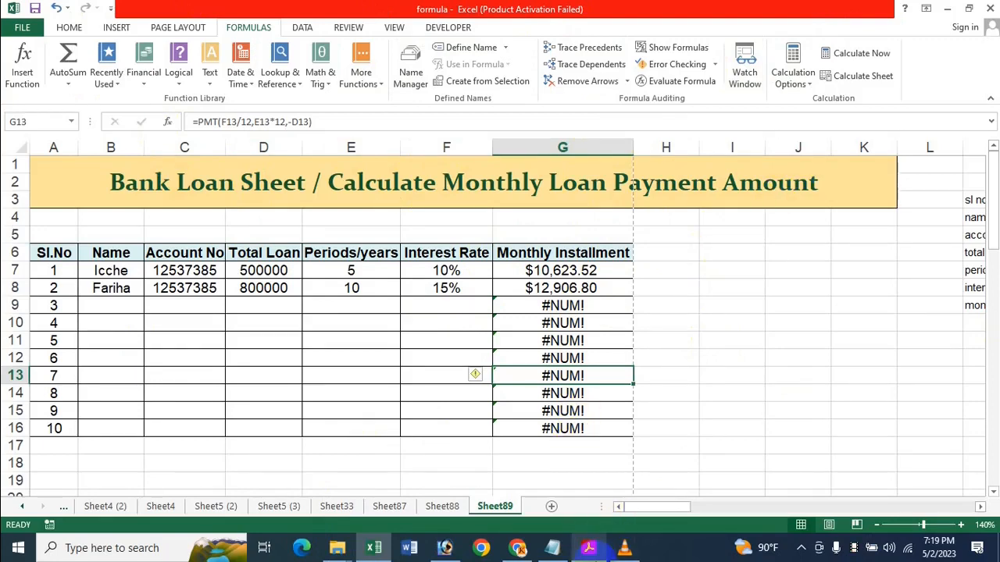
left_click(589, 547)
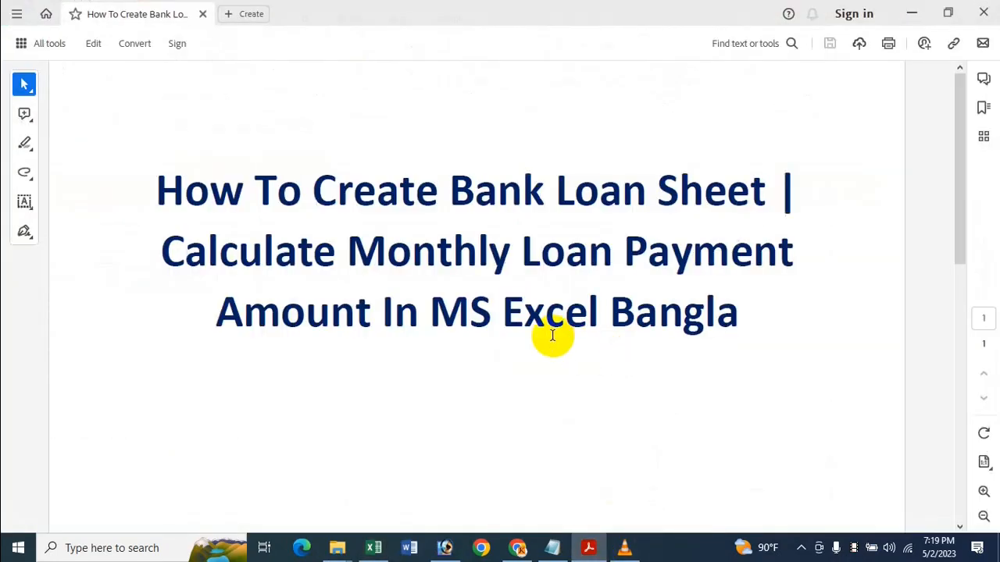